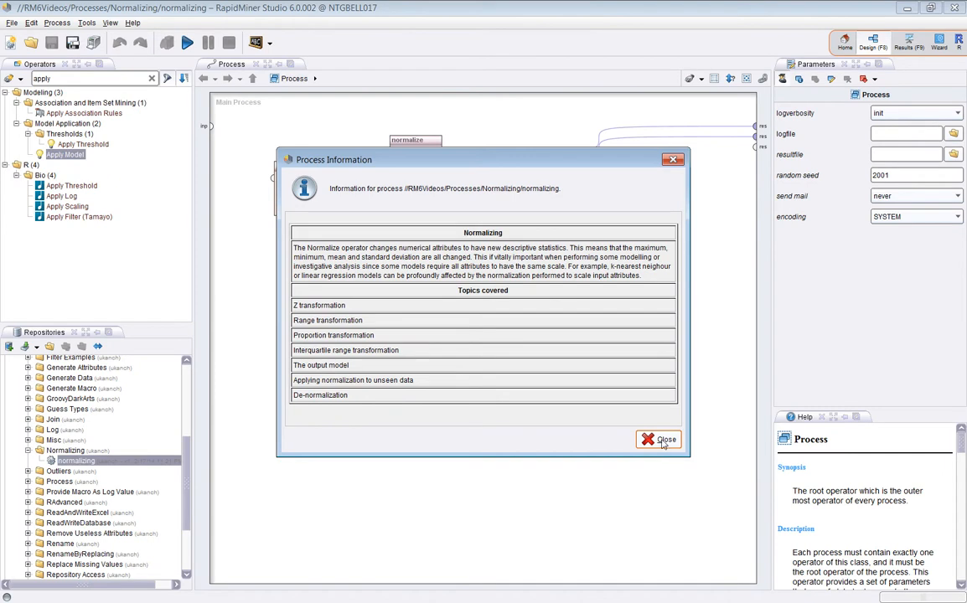
# Close the process information window and look over the make data, Apply Model and De-Normalize operators
pyautogui.click(662, 439)
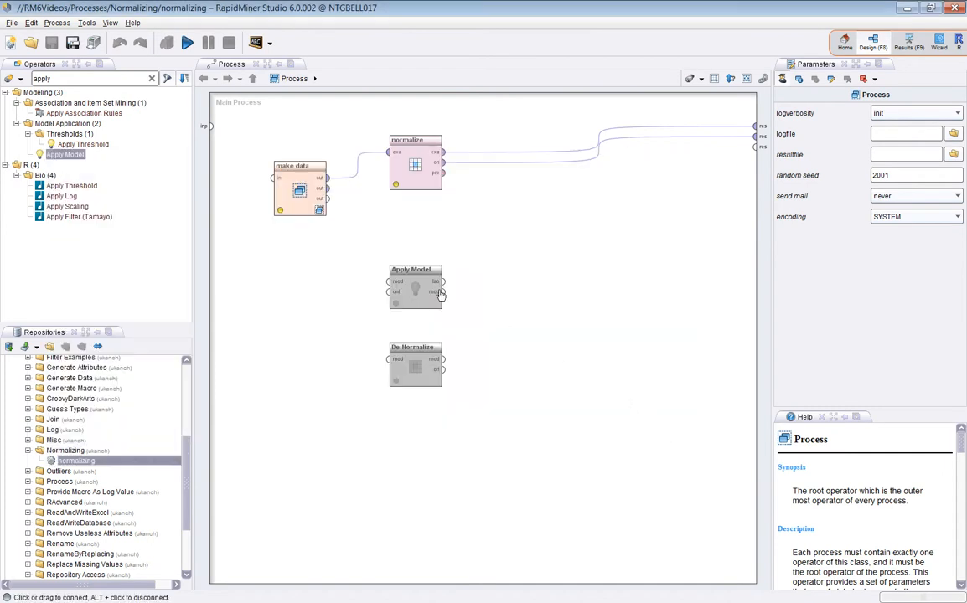
pyautogui.click(295, 196)
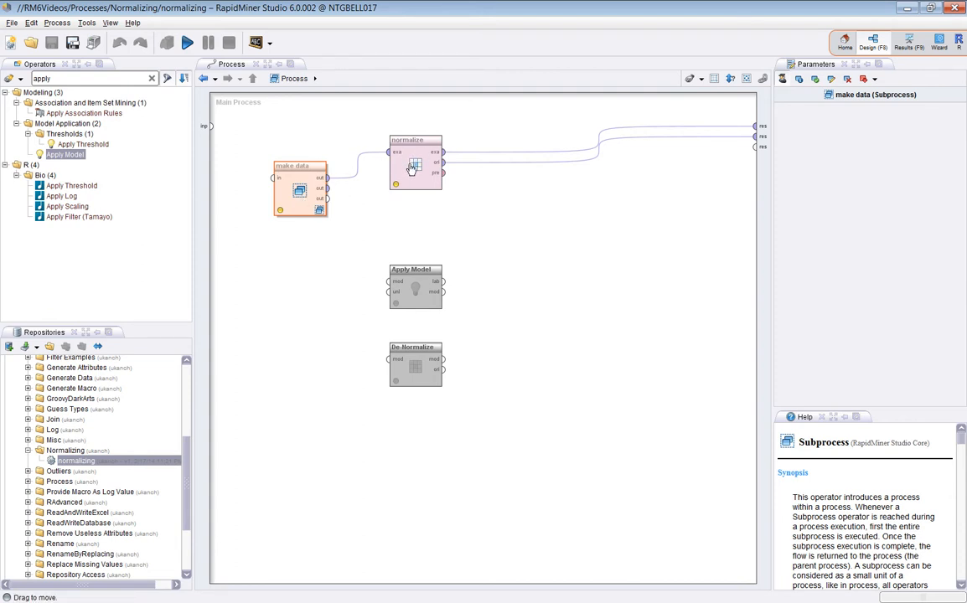
pyautogui.moveTo(363, 245); pyautogui.dragTo(498, 404)
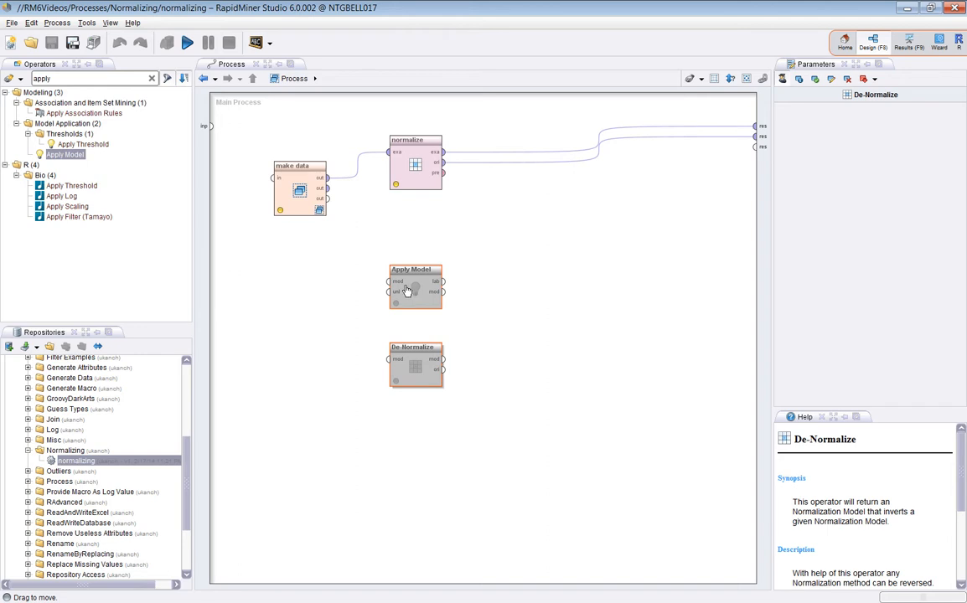
pyautogui.click(303, 191)
# Review the attribute filter type options of the normalize operator, keeping all selected
pyautogui.click(397, 165)
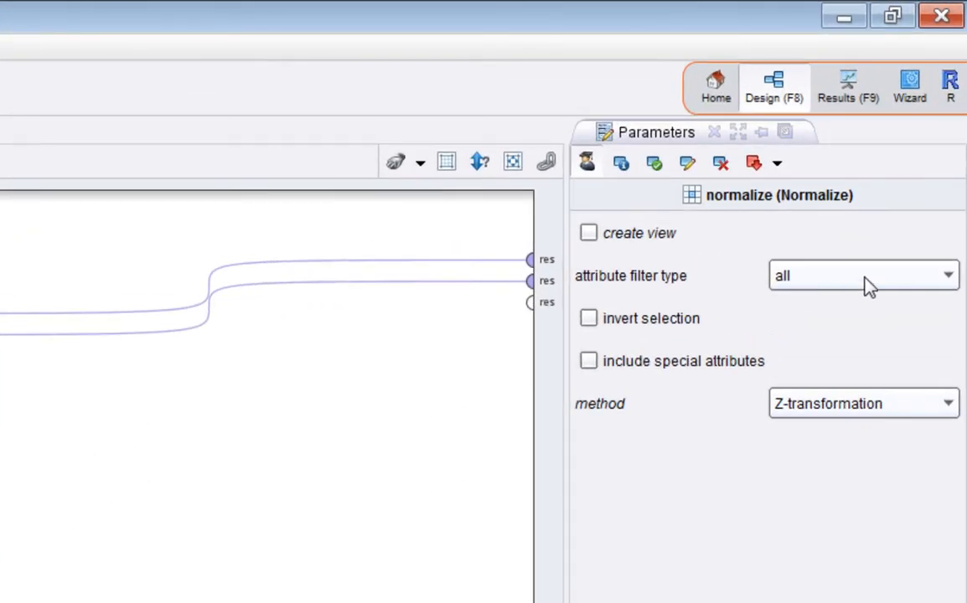
pyautogui.click(869, 285)
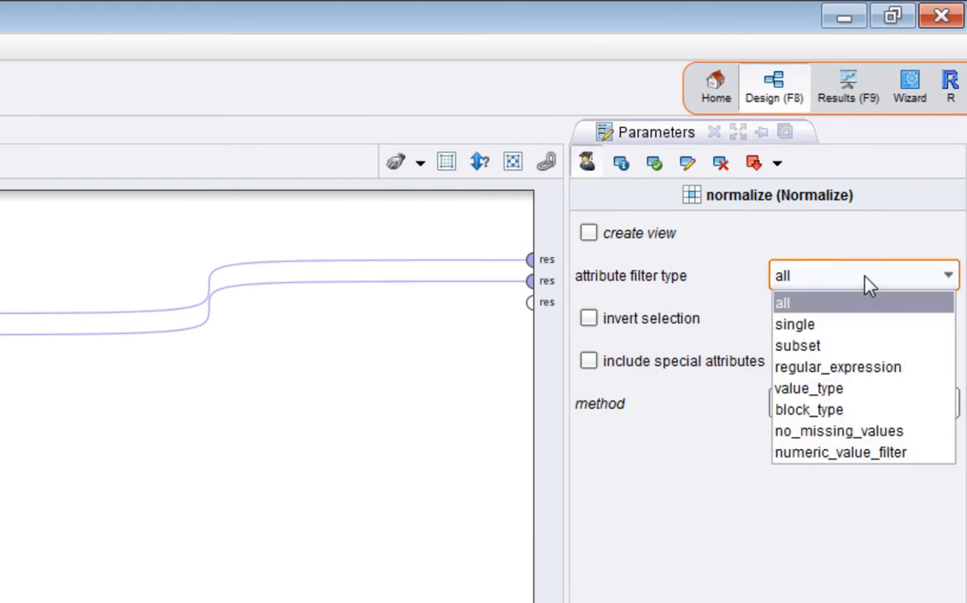
pyautogui.click(868, 285)
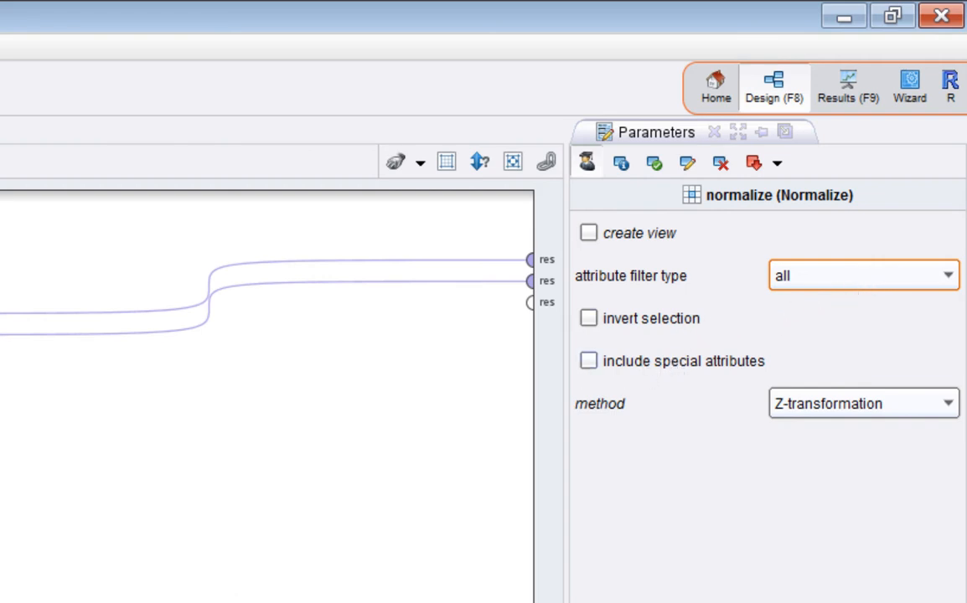
# Run the process up to a breakpoint after make data and view the generated example set's statistics
pyautogui.click(2, 314)
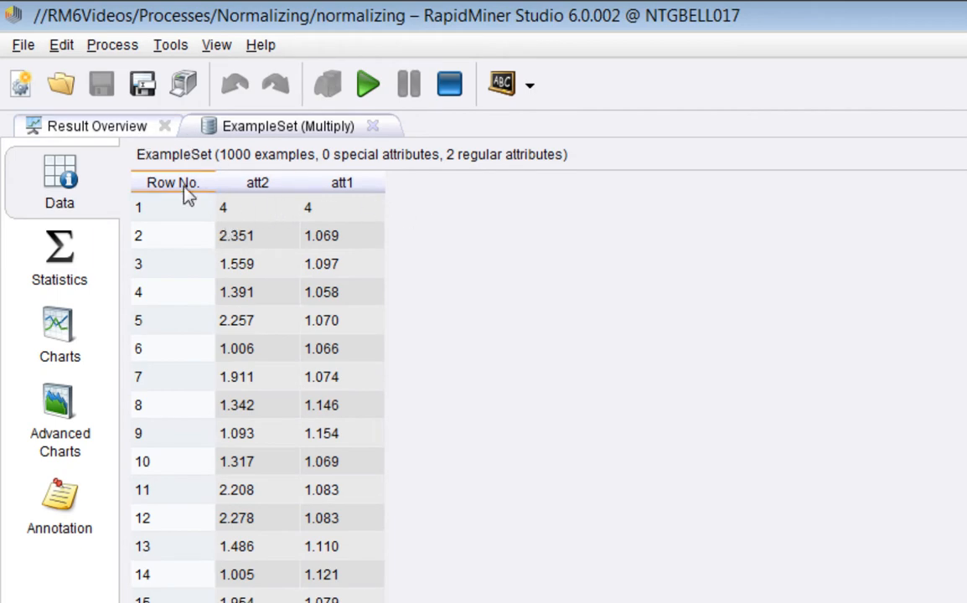
pyautogui.click(67, 282)
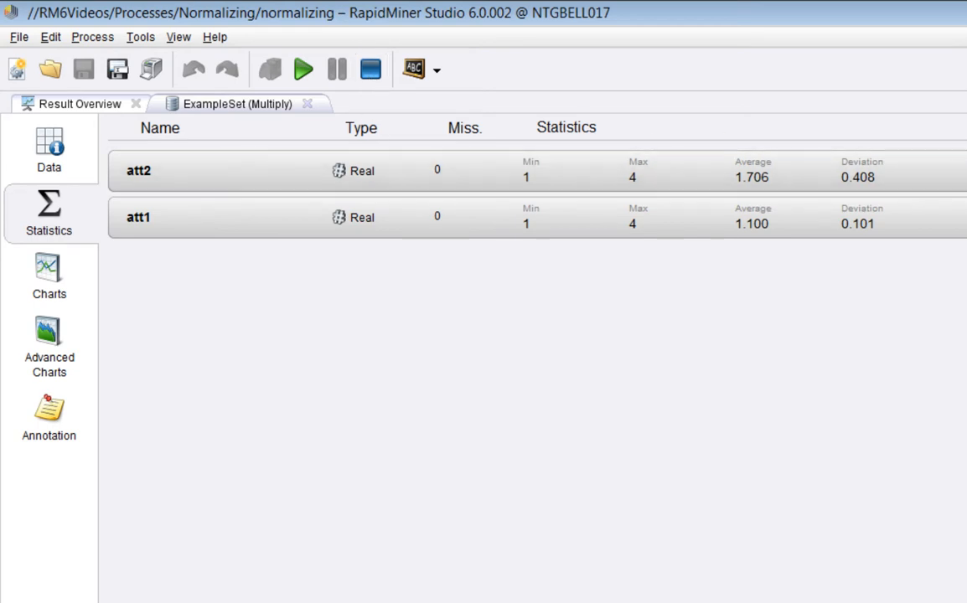
# Return to the process design and review the normalize operator's method options, keeping Z-transformation
pyautogui.press('F8')
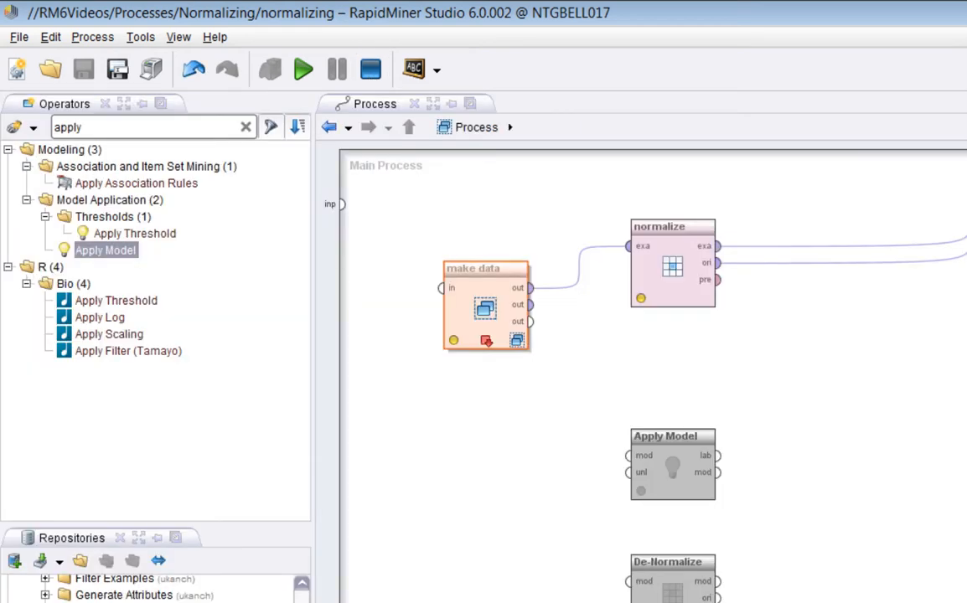
pyautogui.click(692, 279)
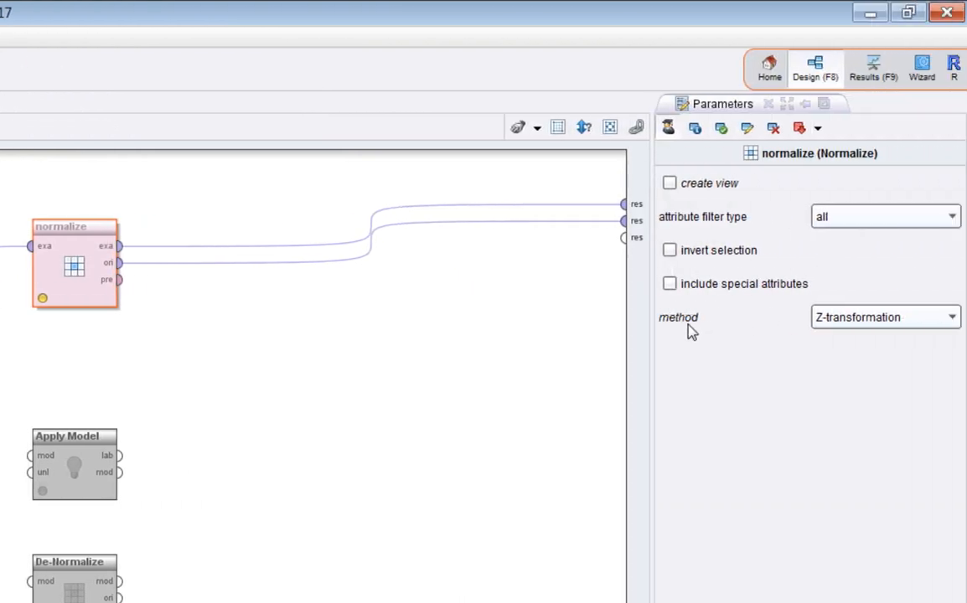
pyautogui.click(954, 321)
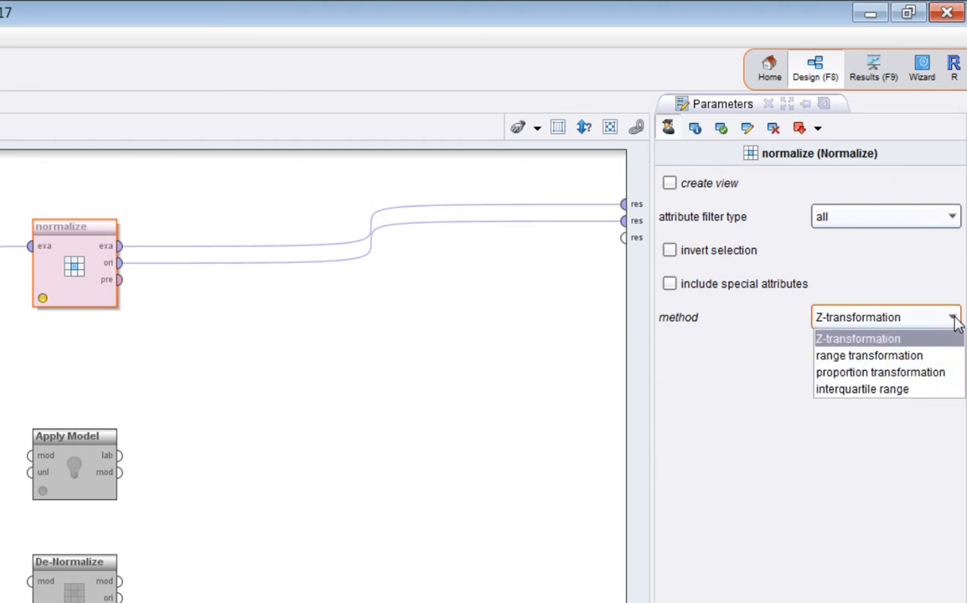
pyautogui.click(954, 320)
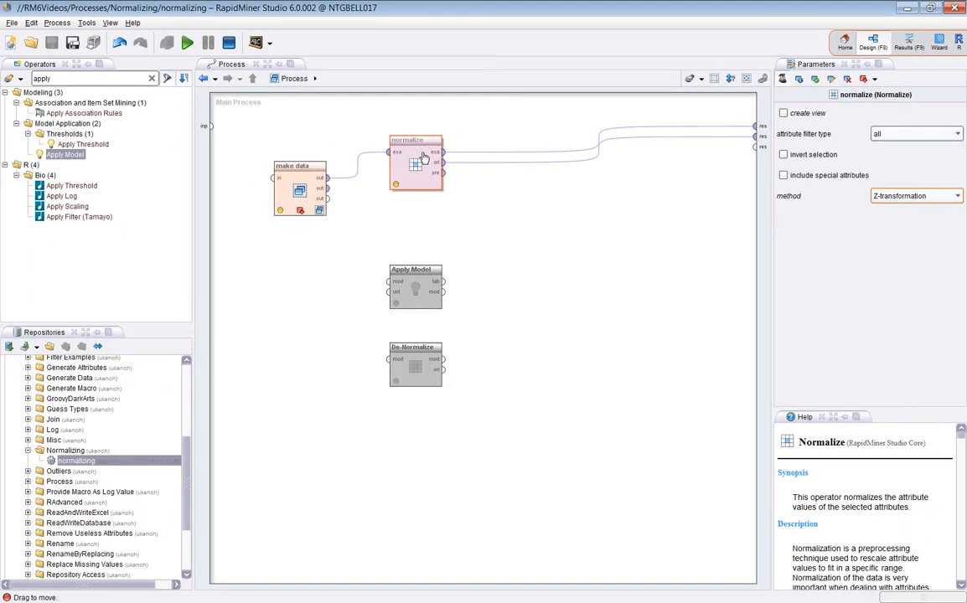
# Resume the process and expand the att2 and att1 statistics of ExampleSet (Multiply) to show their histograms
pyautogui.click(187, 42)
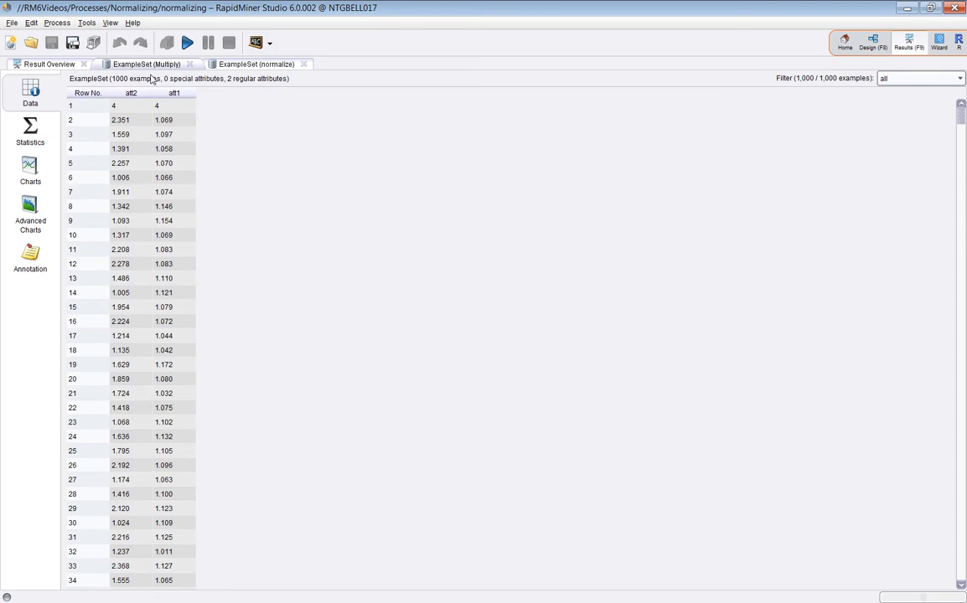
pyautogui.click(34, 134)
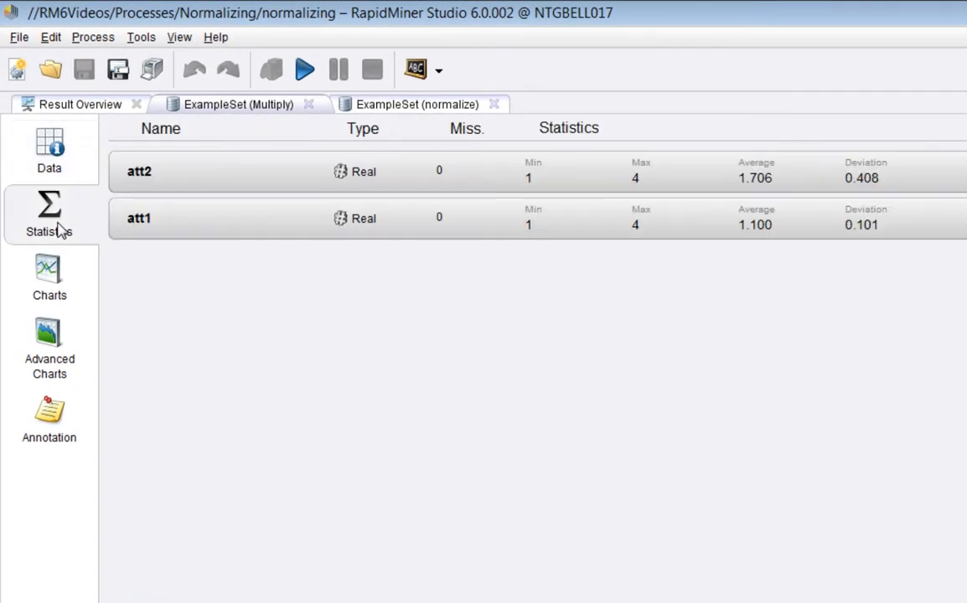
pyautogui.click(466, 185)
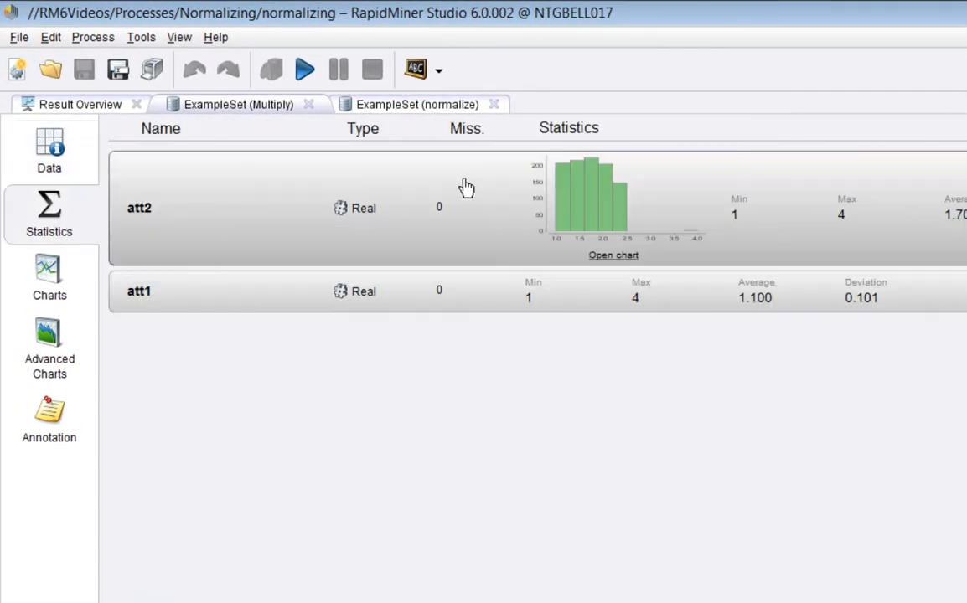
pyautogui.click(500, 304)
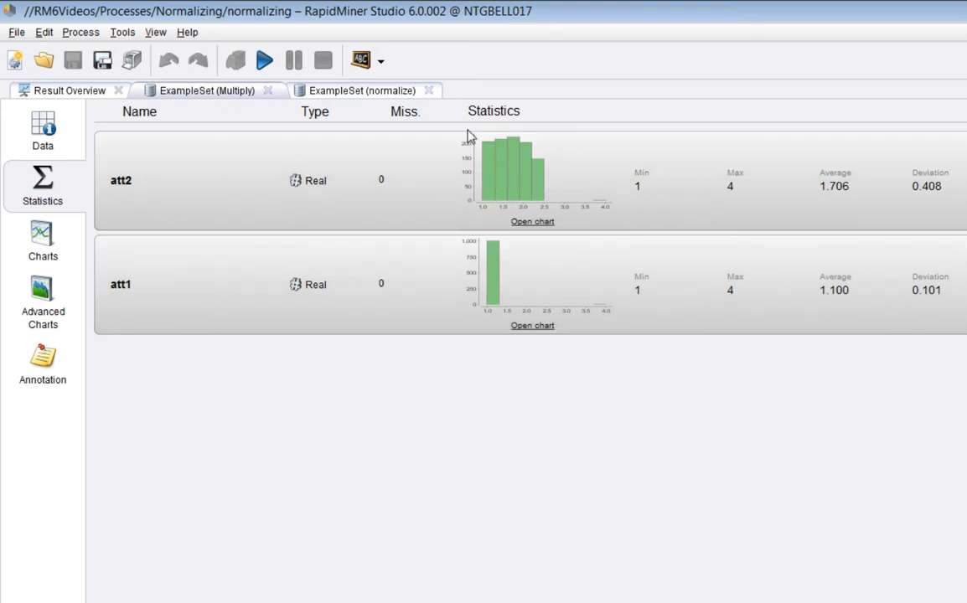
# View the statistics of ExampleSet (normalize) and expand att2 and att1 to show their histograms
pyautogui.click(336, 91)
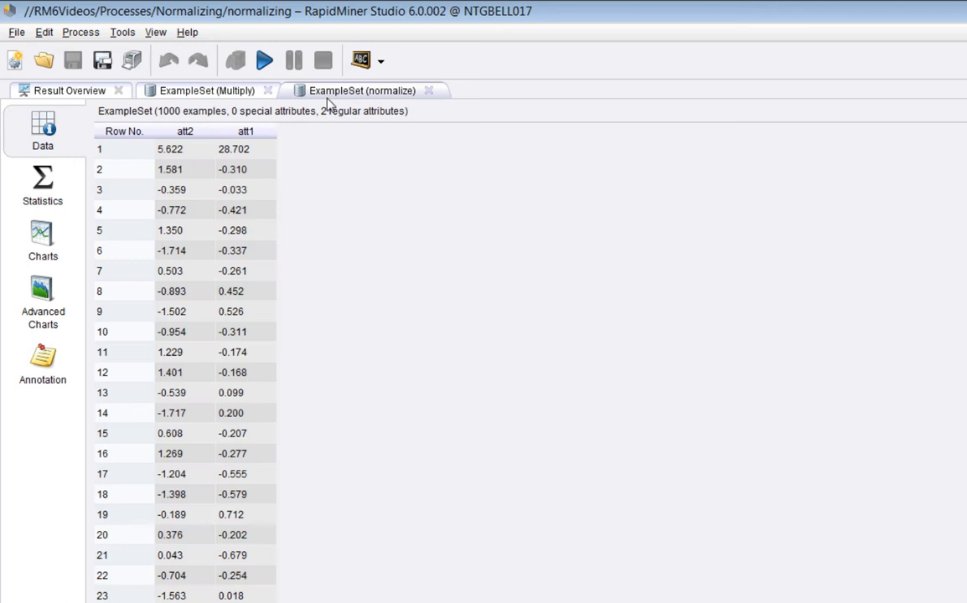
pyautogui.click(25, 185)
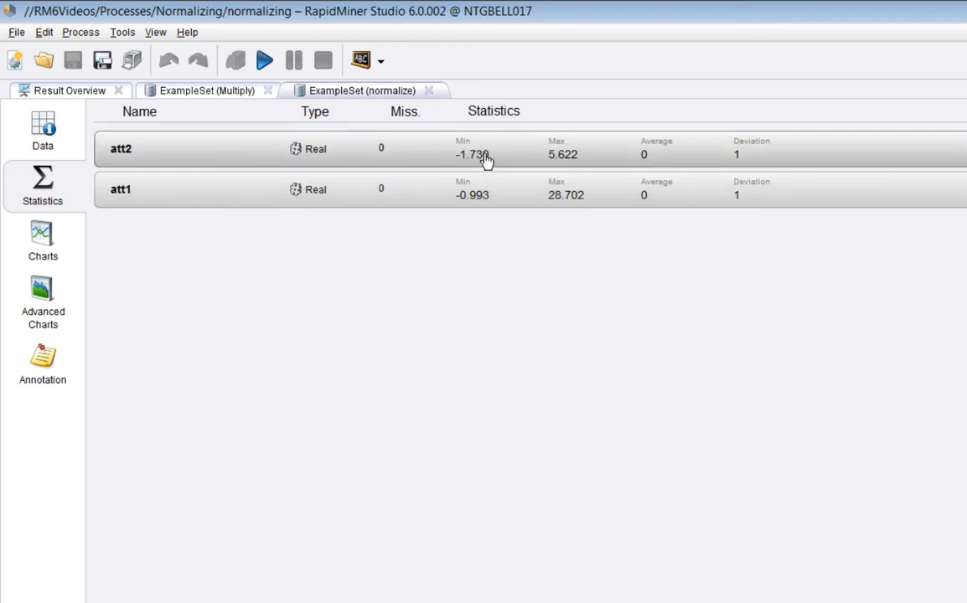
pyautogui.click(553, 156)
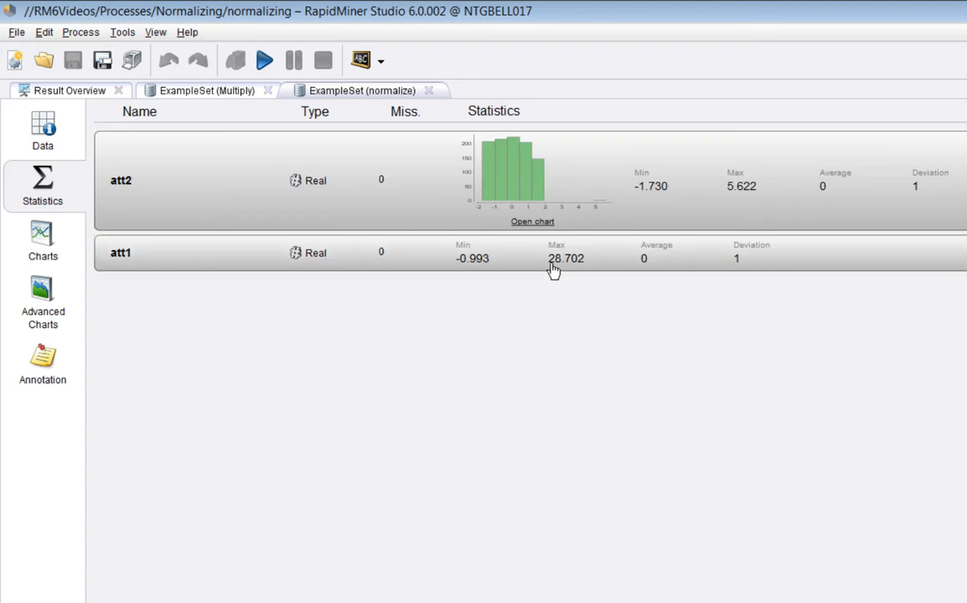
pyautogui.click(551, 269)
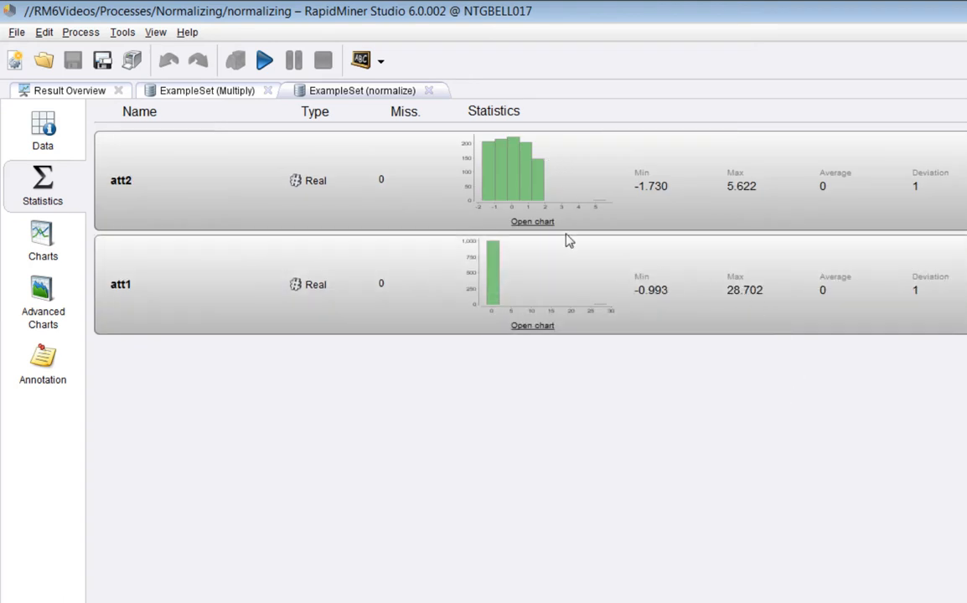
# Compare the statistics of the original and normalized example sets, and inspect the normalized data rows
pyautogui.click(229, 95)
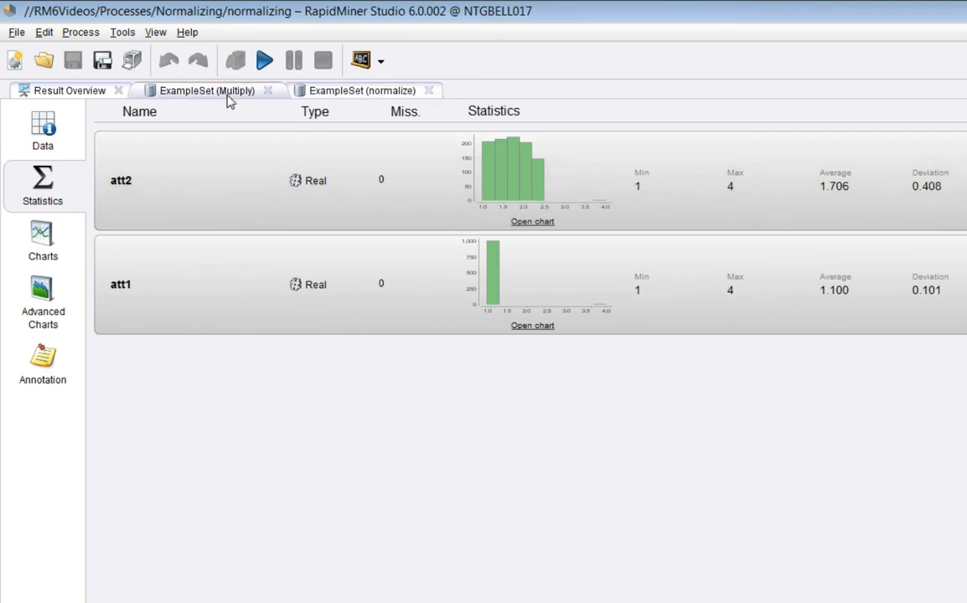
pyautogui.click(339, 94)
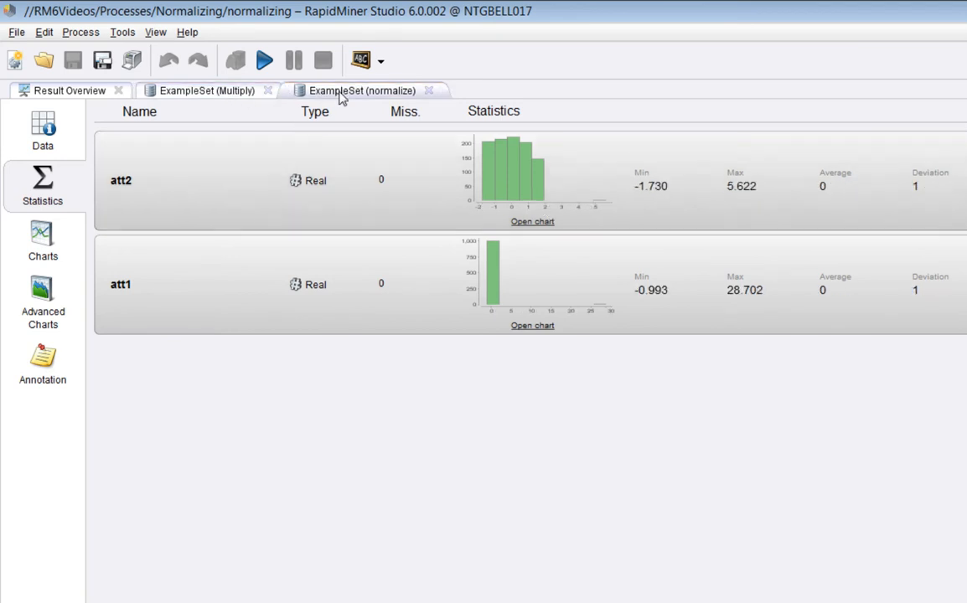
pyautogui.click(218, 92)
pyautogui.click(346, 90)
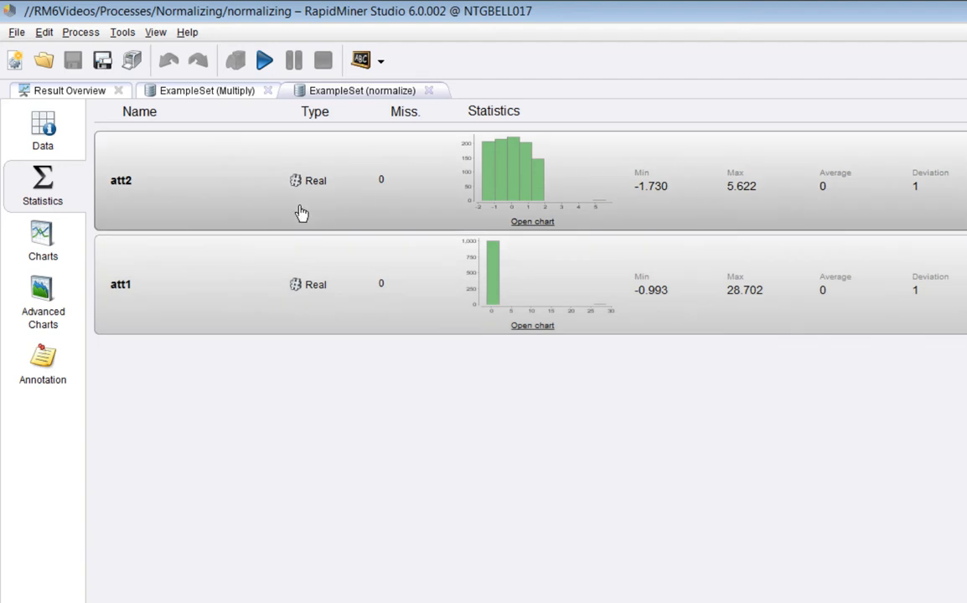
pyautogui.click(46, 149)
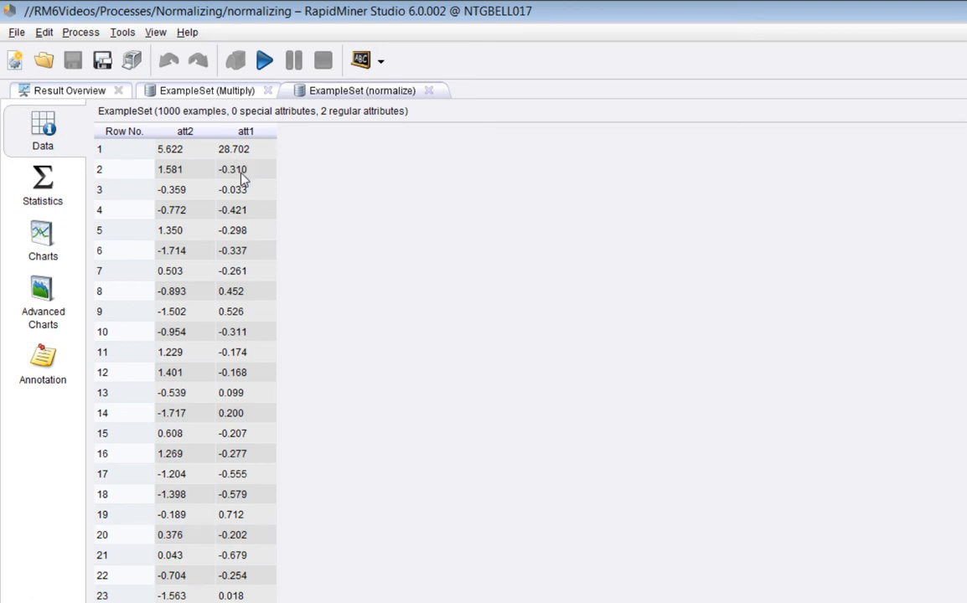
pyautogui.click(34, 191)
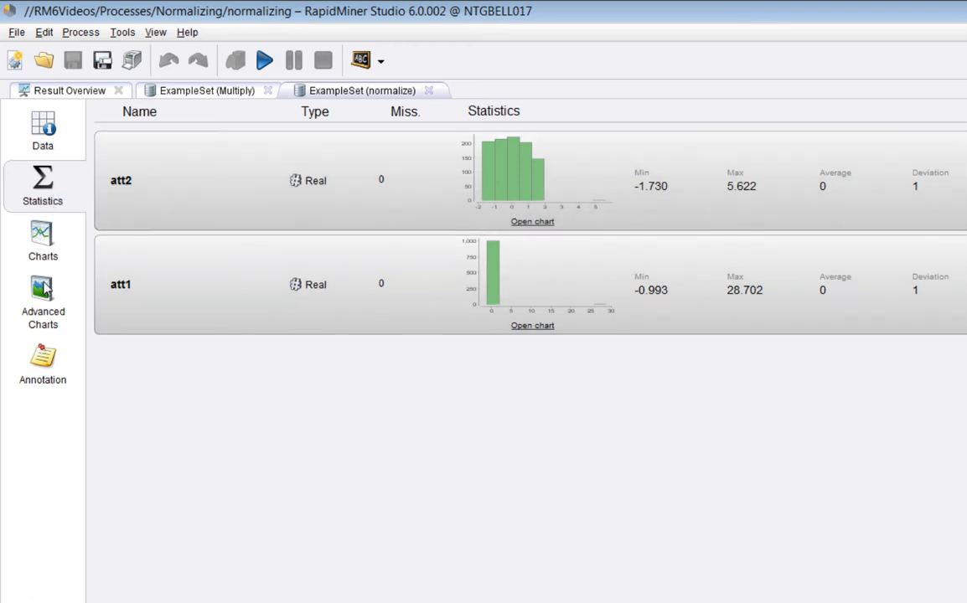
# Examine histogram charts of att1 and att2 in the normalized example set
pyautogui.click(40, 254)
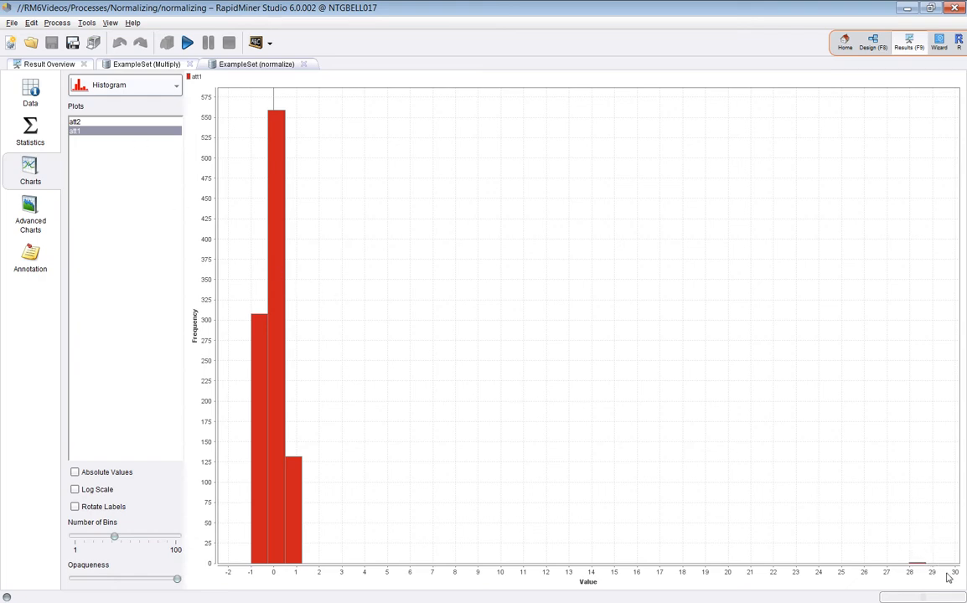
pyautogui.click(90, 123)
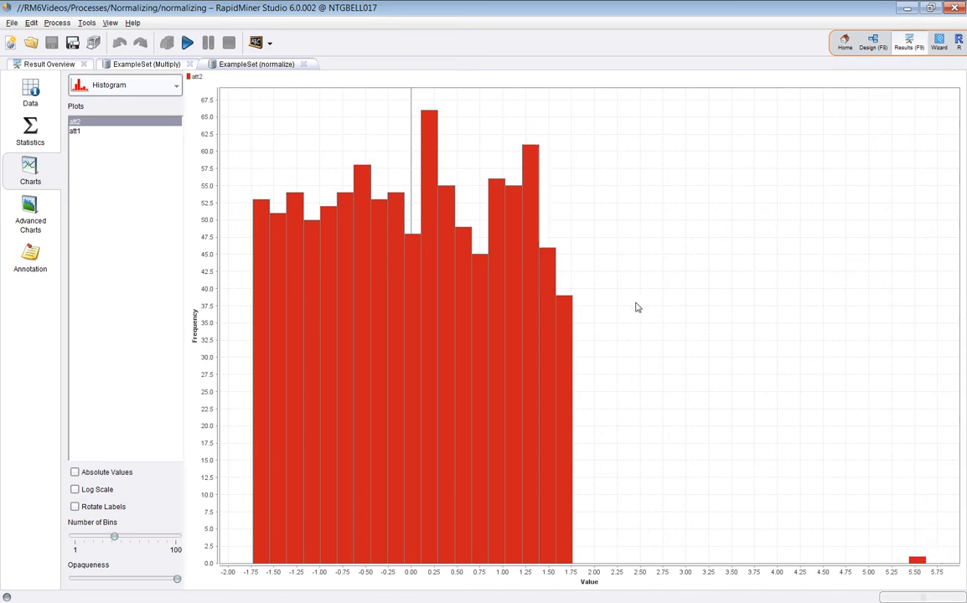
pyautogui.click(74, 130)
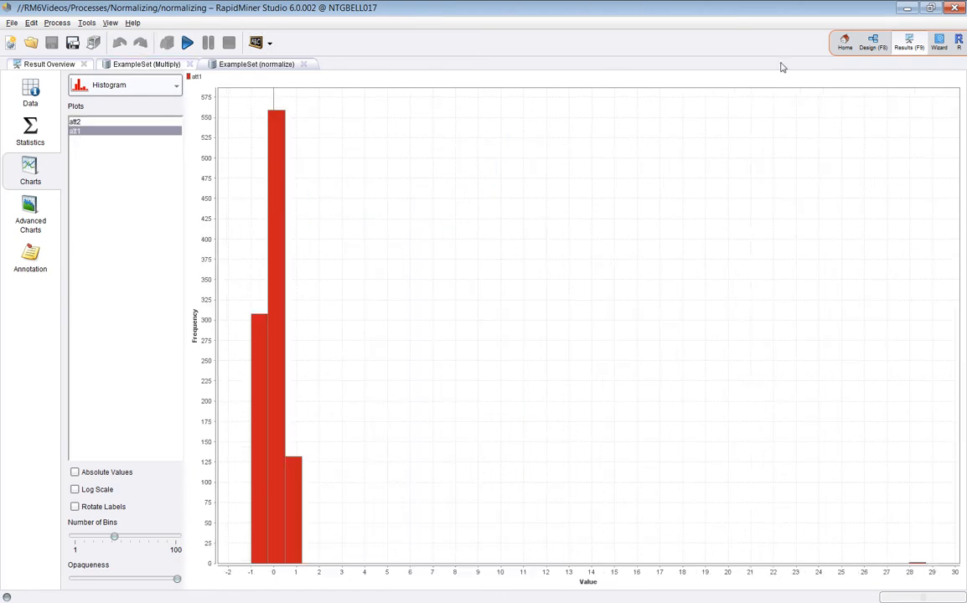
# Remove the breakpoint from make data and set the normalize method to range transformation with min 0.0 and max 1.0
pyautogui.click(872, 43)
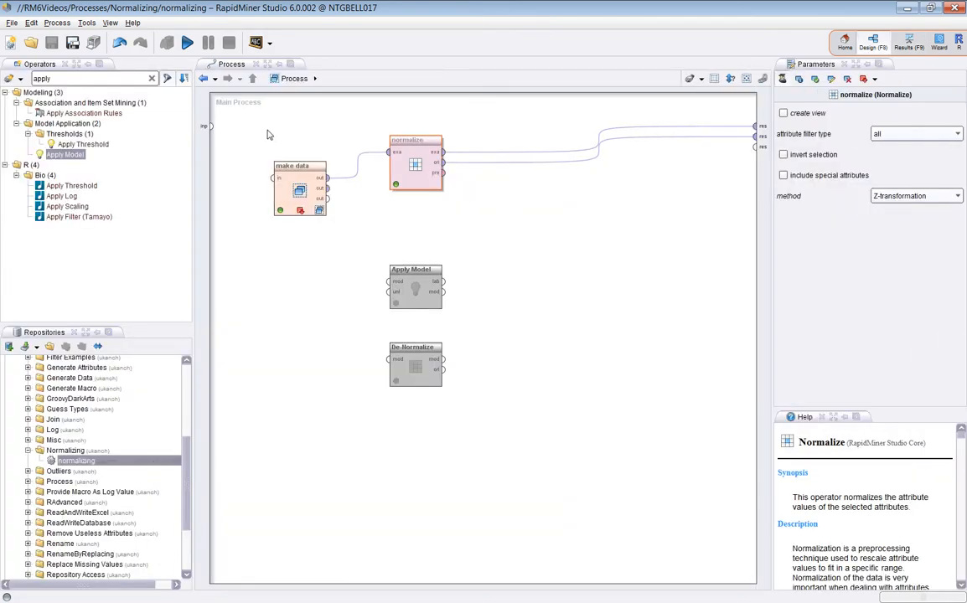
pyautogui.click(298, 192)
pyautogui.click(415, 163)
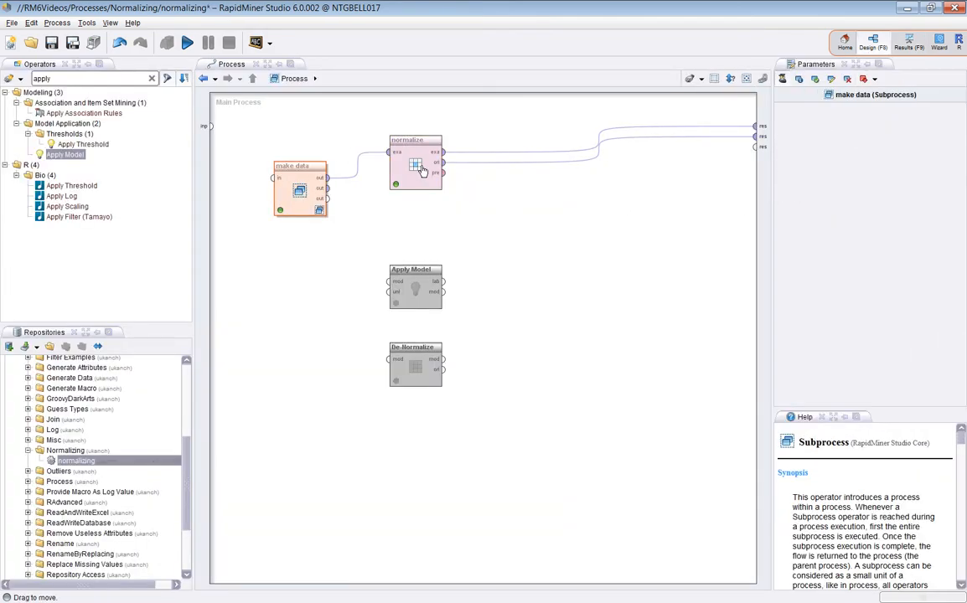
pyautogui.click(913, 196)
pyautogui.click(900, 220)
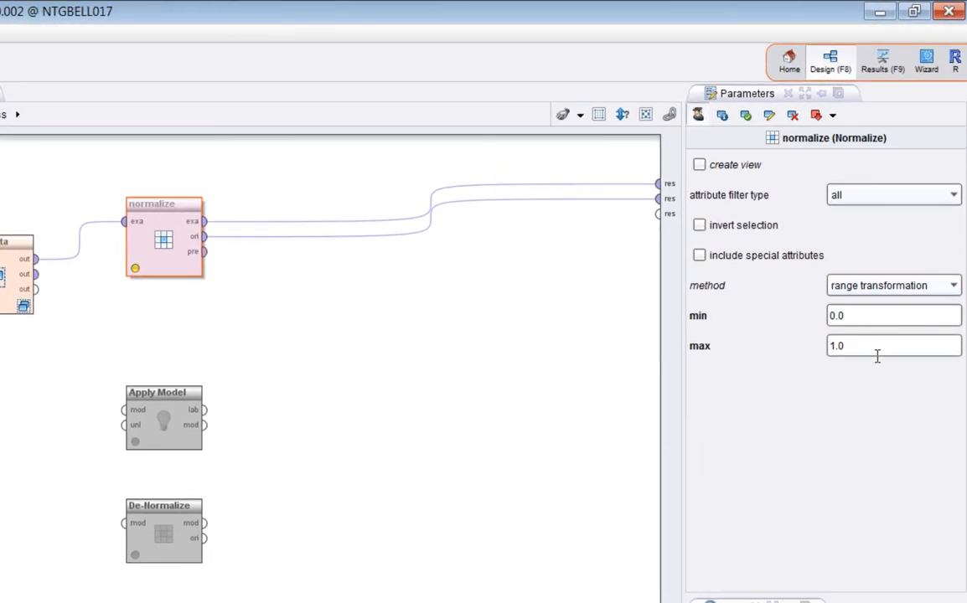
pyautogui.click(877, 352)
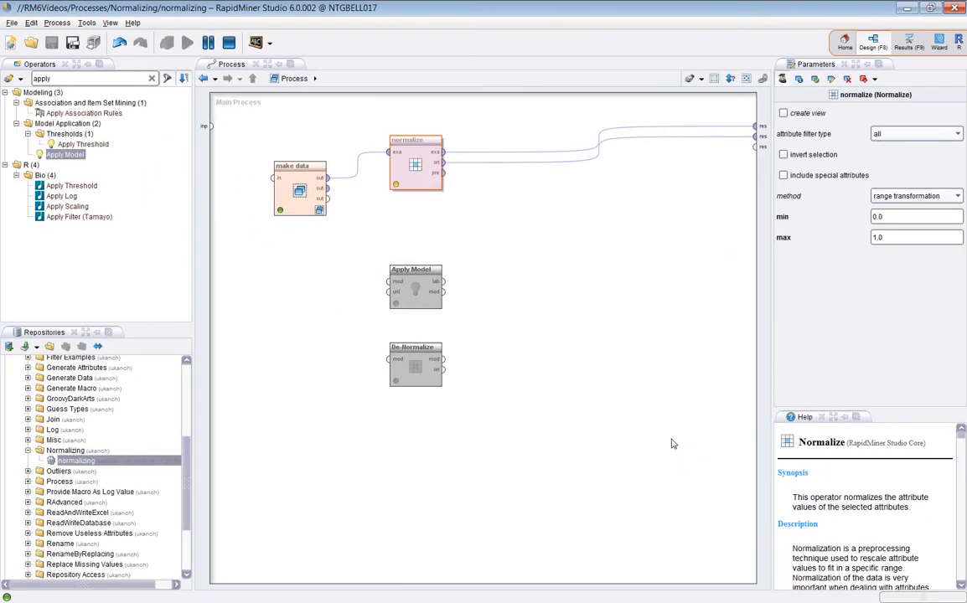
# Run the process and examine the att2 and att1 statistics of ExampleSet (Multiply)
pyautogui.press('F11')
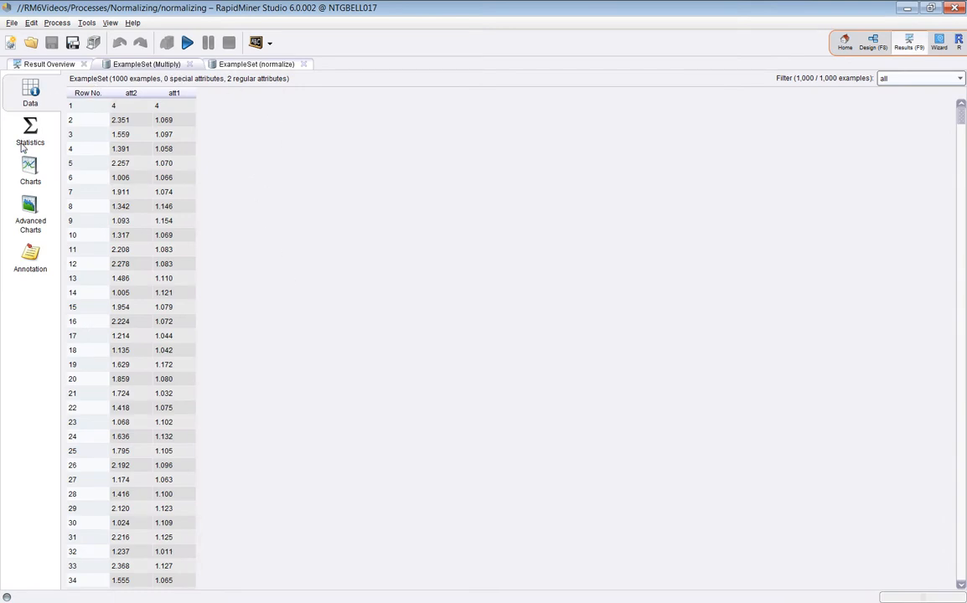
pyautogui.click(29, 141)
pyautogui.click(334, 115)
pyautogui.click(334, 181)
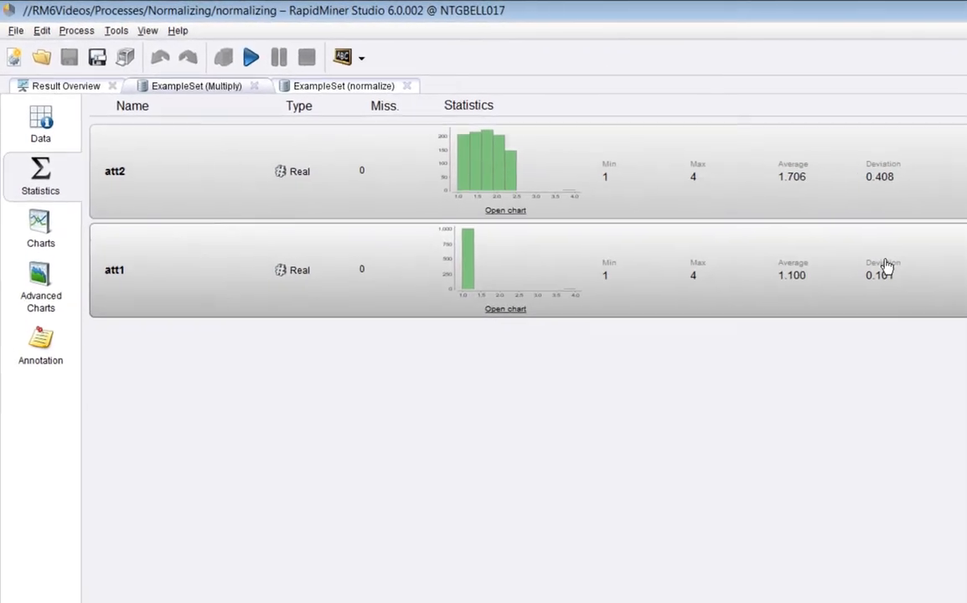
pyautogui.click(662, 188)
pyautogui.click(907, 200)
pyautogui.click(901, 204)
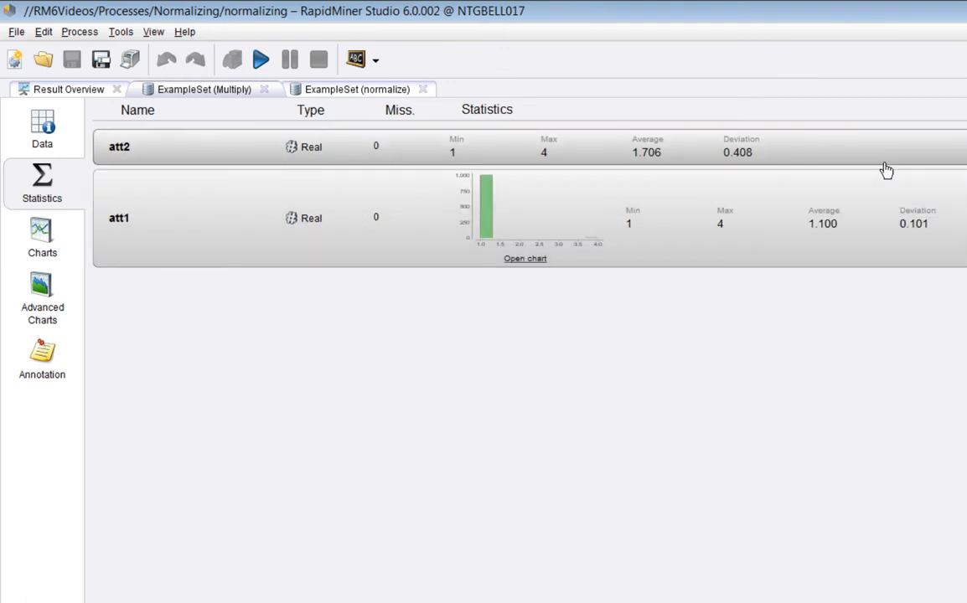
# Examine the range-transformed statistics and histograms of att2 and att1 in ExampleSet (normalize)
pyautogui.click(883, 163)
pyautogui.click(356, 89)
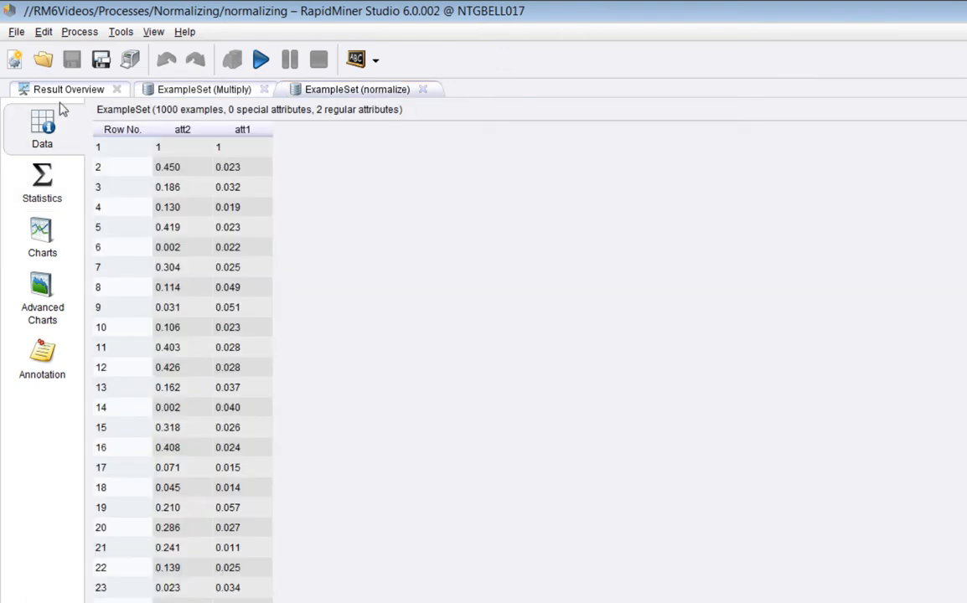
pyautogui.click(29, 197)
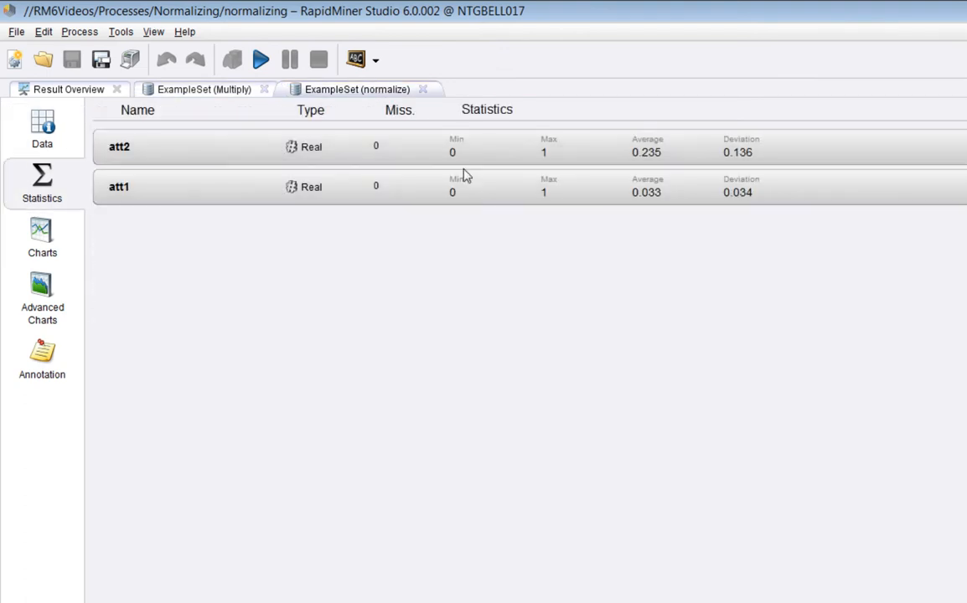
pyautogui.click(555, 151)
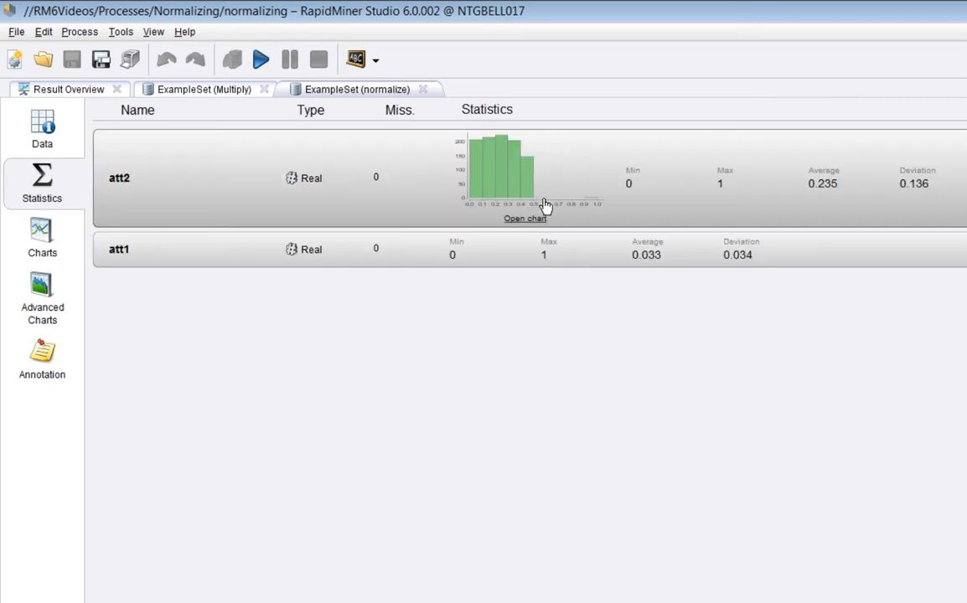
pyautogui.click(540, 245)
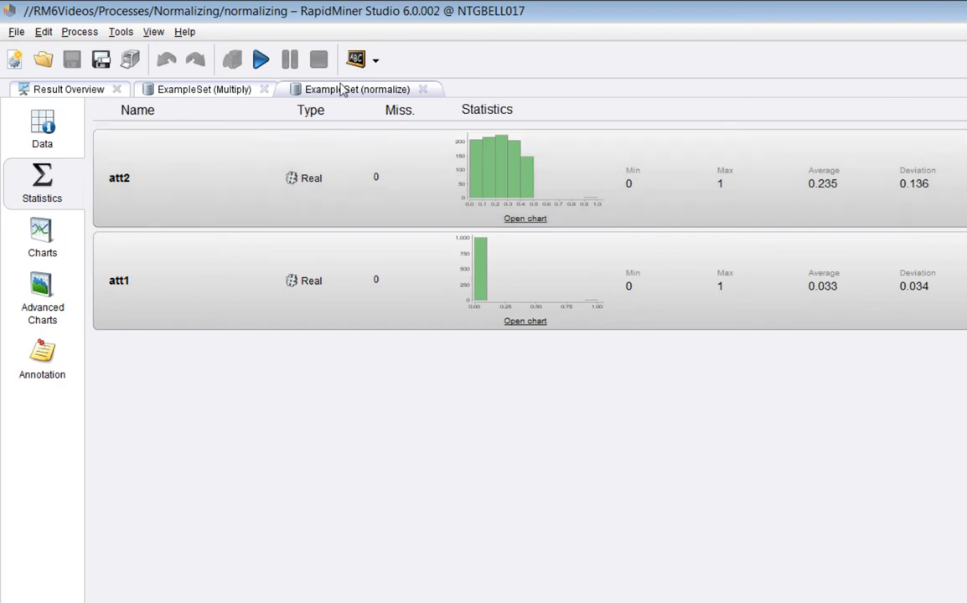
# Return to the process design, set the normalize method to proportion transformation and run the process
pyautogui.press('F8')
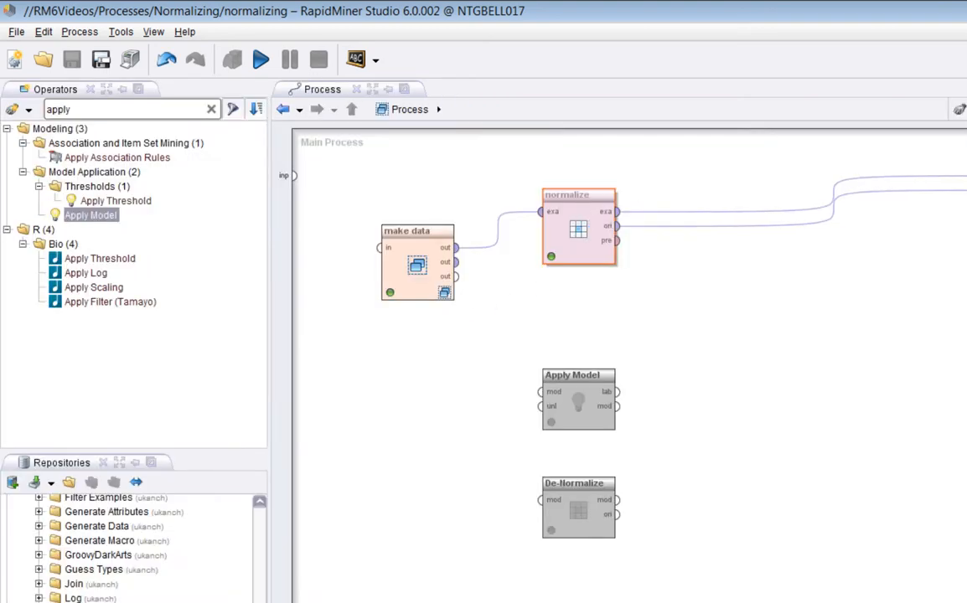
pyautogui.click(858, 287)
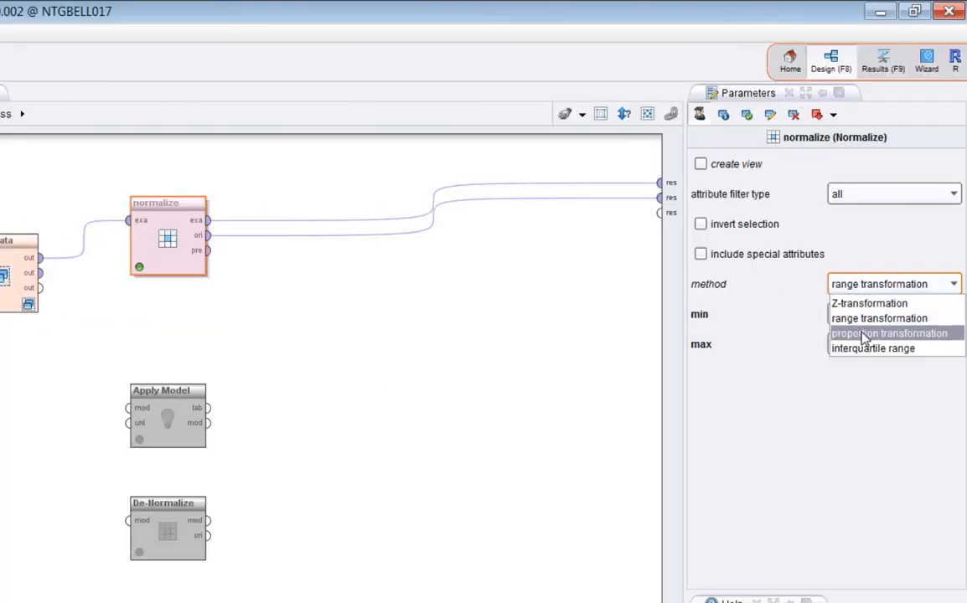
pyautogui.click(864, 334)
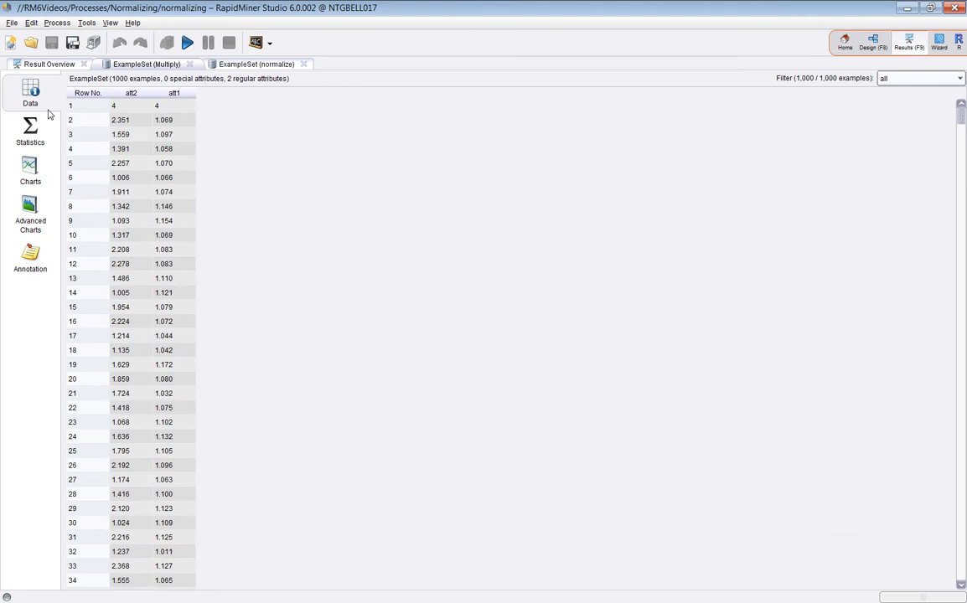
# Examine the statistics and histograms of att2 and att1 in ExampleSet (Multiply)
pyautogui.click(30, 126)
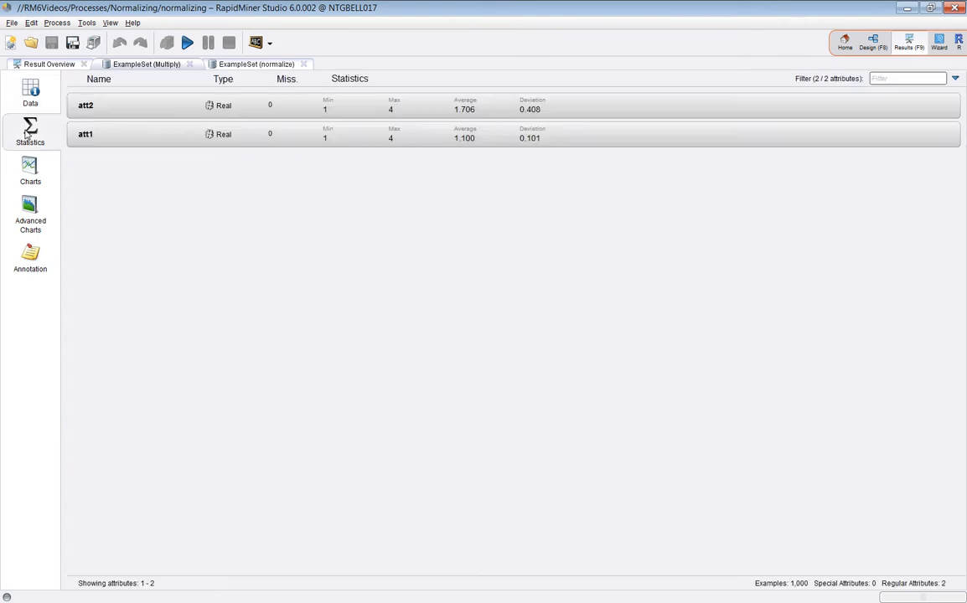
pyautogui.click(185, 115)
pyautogui.click(192, 181)
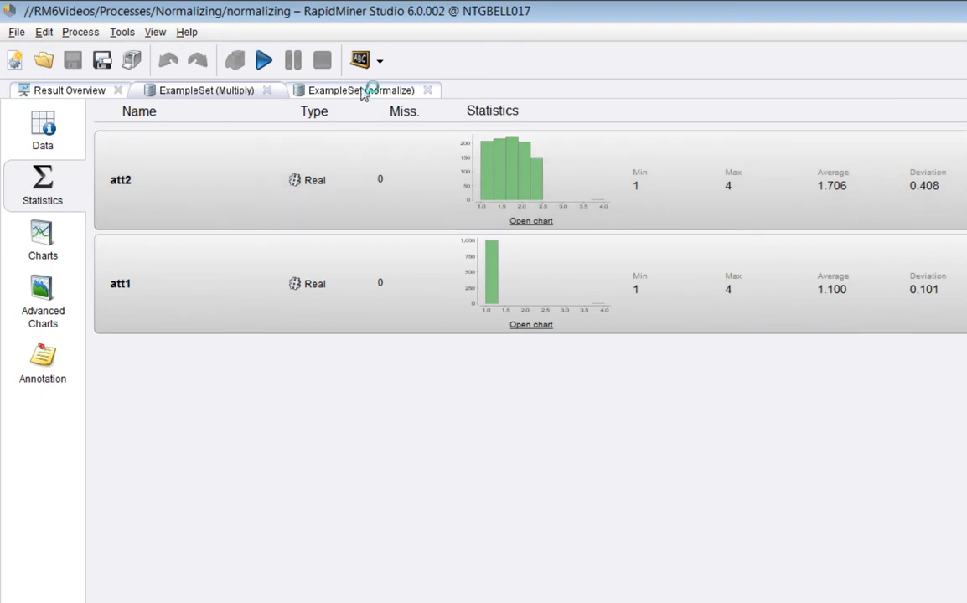
# Examine the att2 and att1 statistics, histograms and data rows of the proportion-transformed example set
pyautogui.click(40, 184)
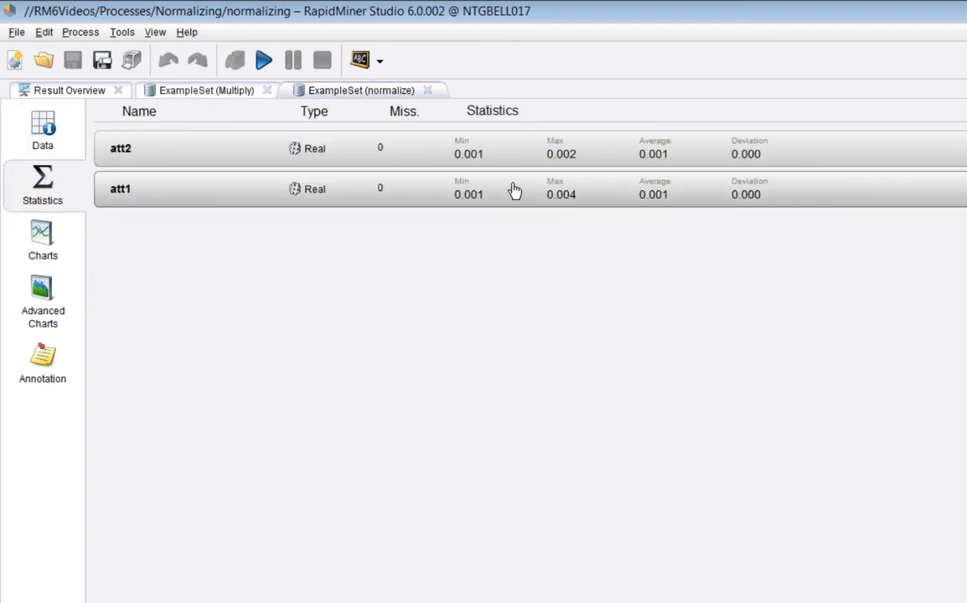
pyautogui.click(423, 161)
pyautogui.click(442, 249)
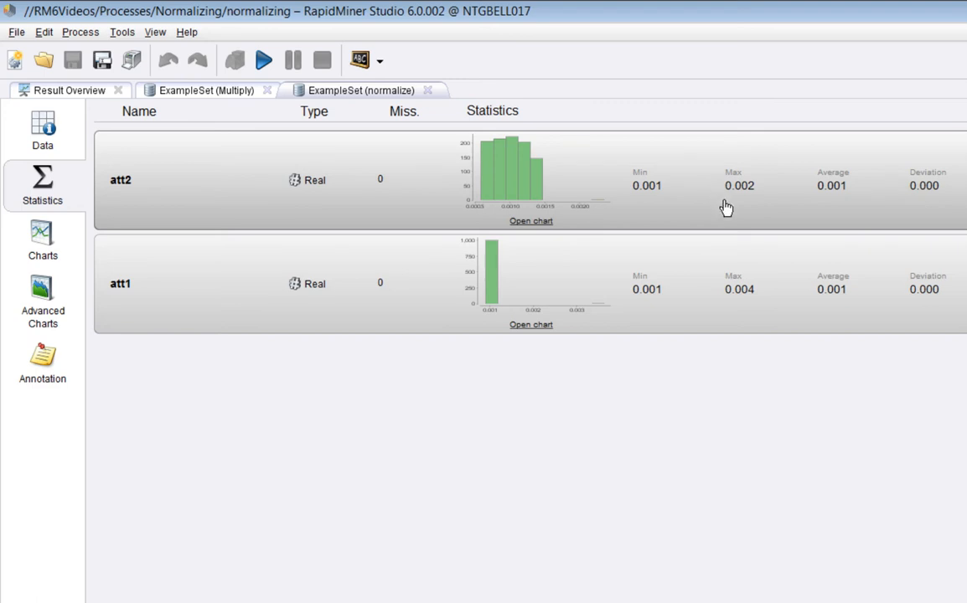
pyautogui.click(50, 141)
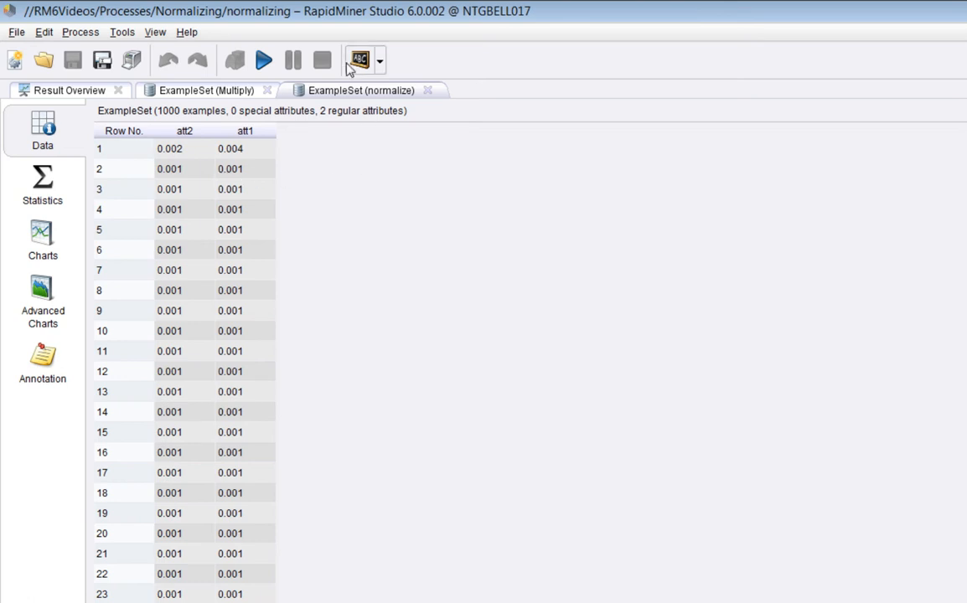
pyautogui.click(220, 92)
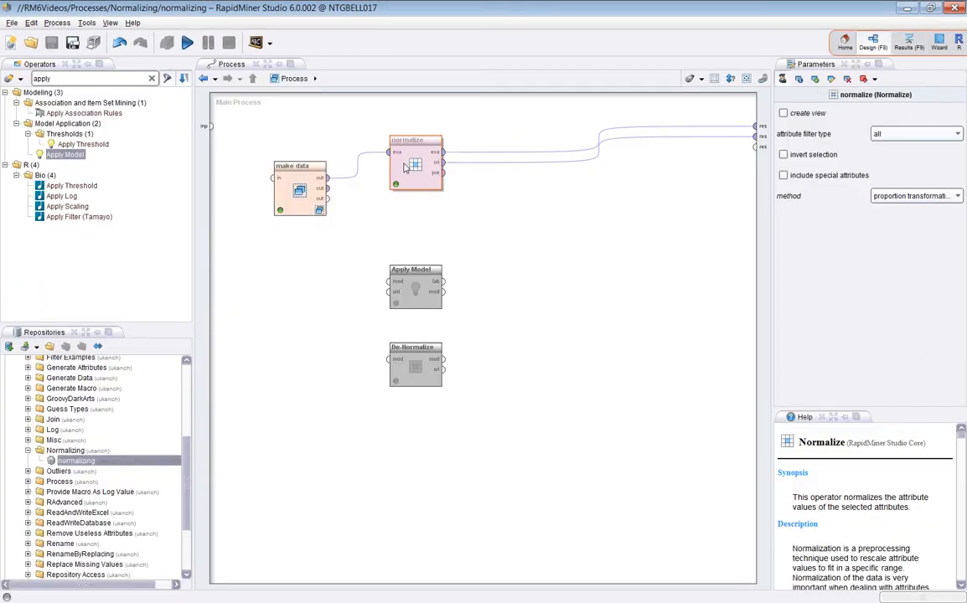
# Return to the process design, set the normalize method to interquartile range and run the process
pyautogui.click(872, 42)
pyautogui.click(873, 194)
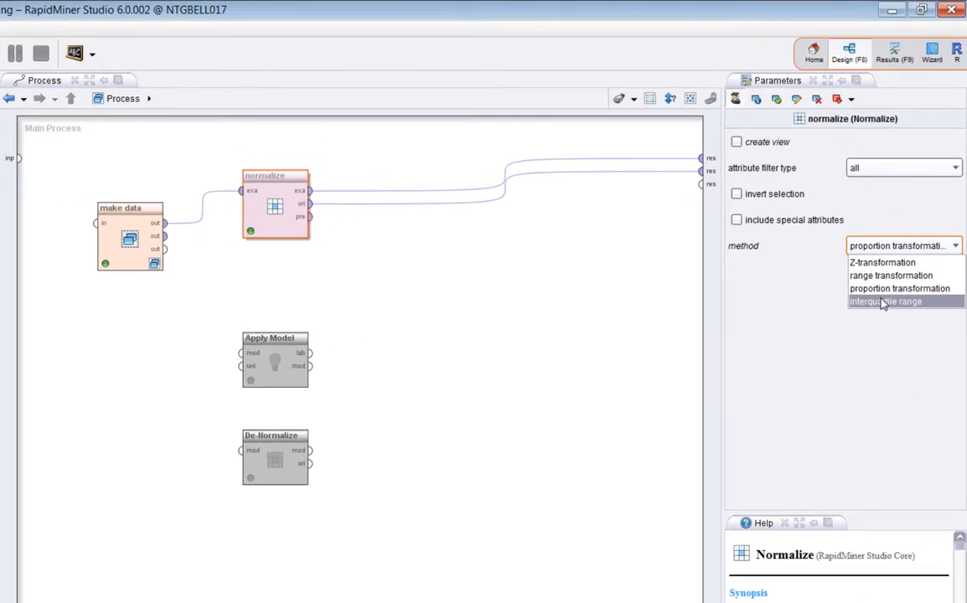
pyautogui.click(902, 240)
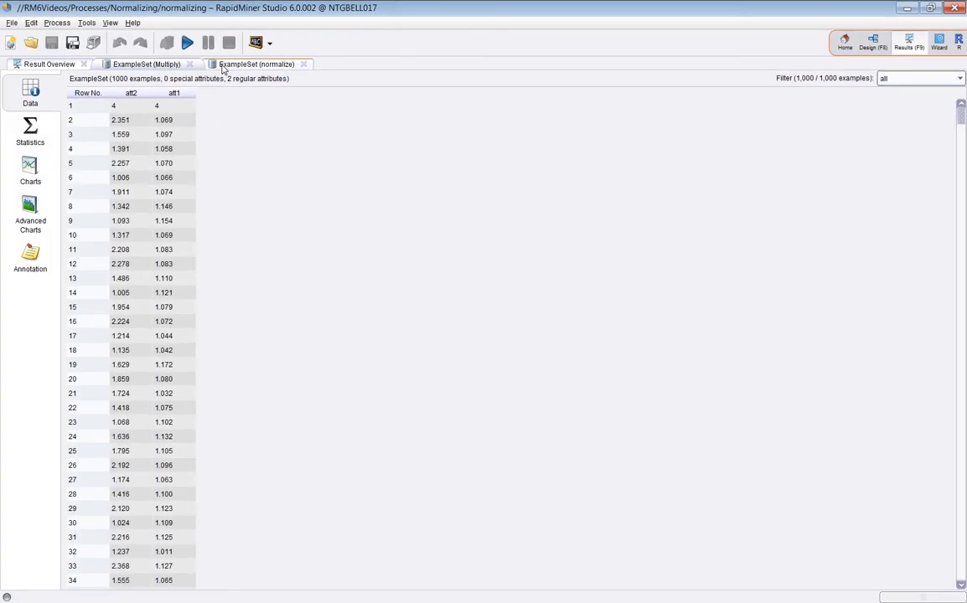
# Examine the att2 and att1 statistics of the interquartile-normalized example set, and highlight both values in its first data row
pyautogui.click(30, 130)
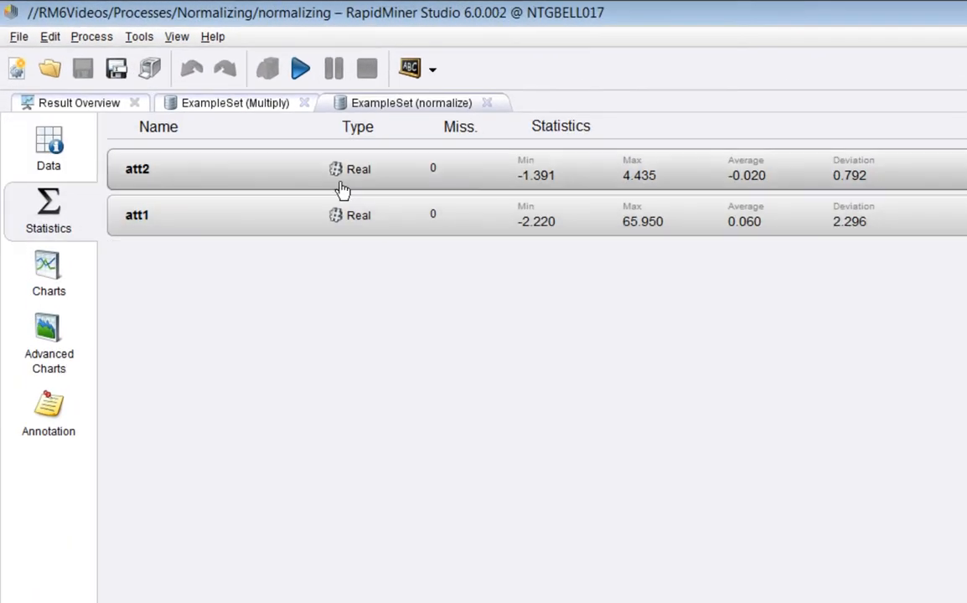
pyautogui.click(345, 195)
pyautogui.click(351, 289)
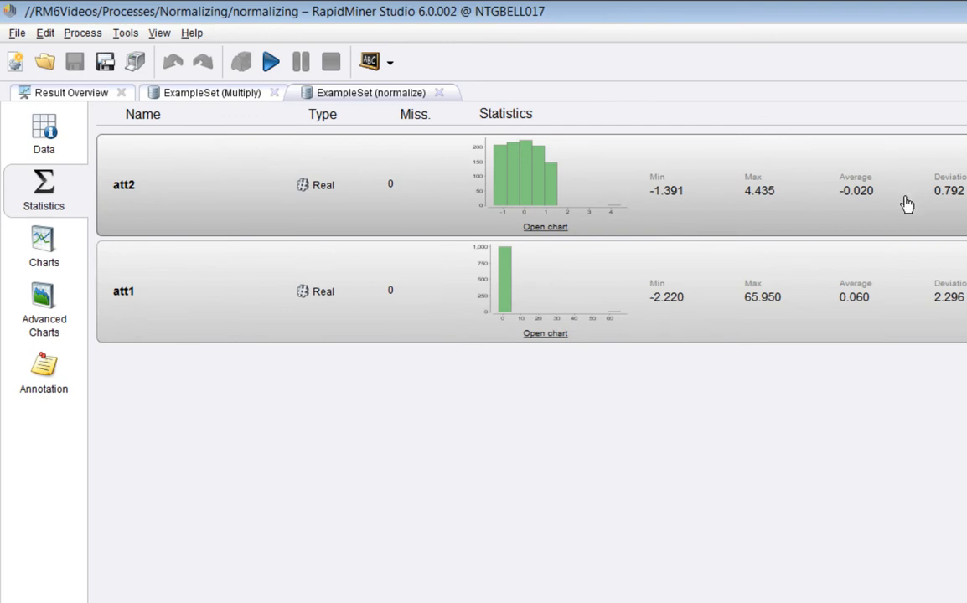
pyautogui.click(40, 138)
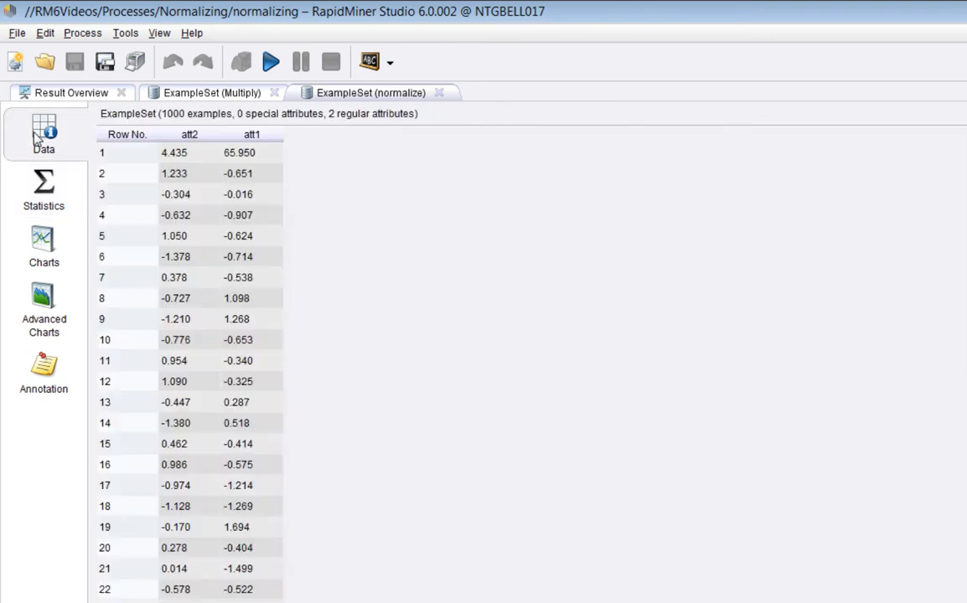
pyautogui.moveTo(170, 157); pyautogui.dragTo(247, 158)
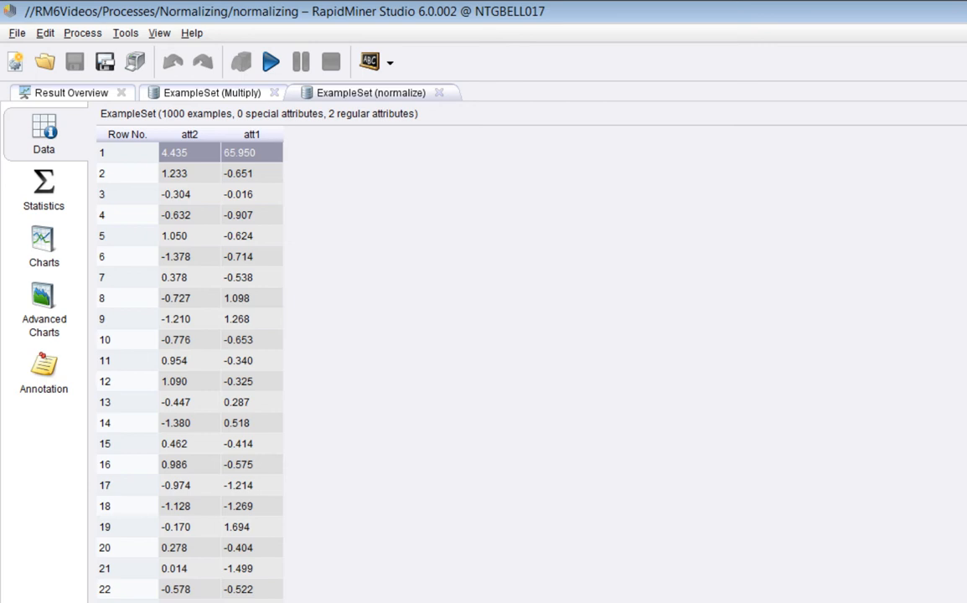
# Return to the process design and set the normalize method to Z-transformation
pyautogui.press('F8')
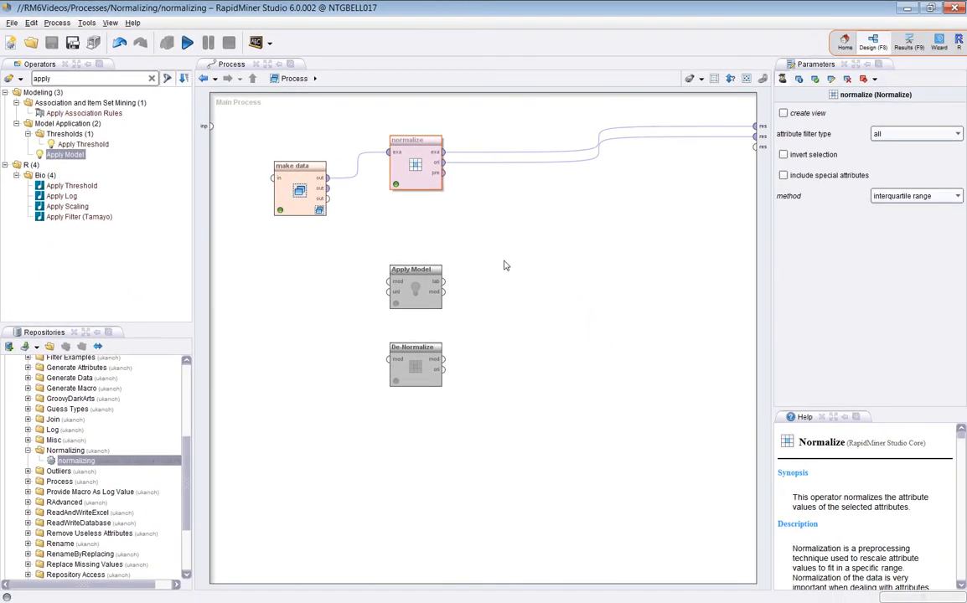
pyautogui.click(904, 195)
pyautogui.click(898, 207)
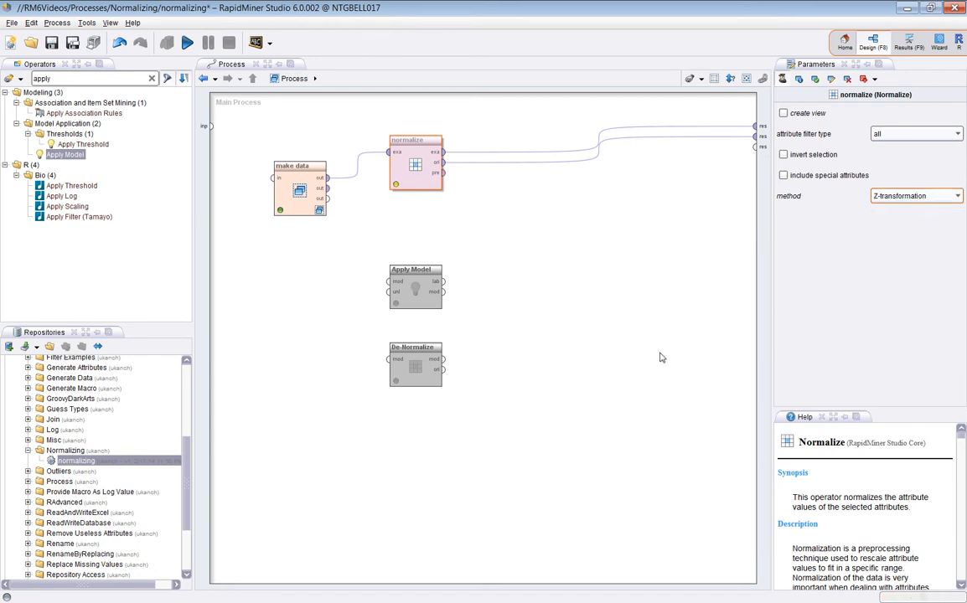
# Connect normalize's pre output to the third result port and run the process
pyautogui.click(394, 272)
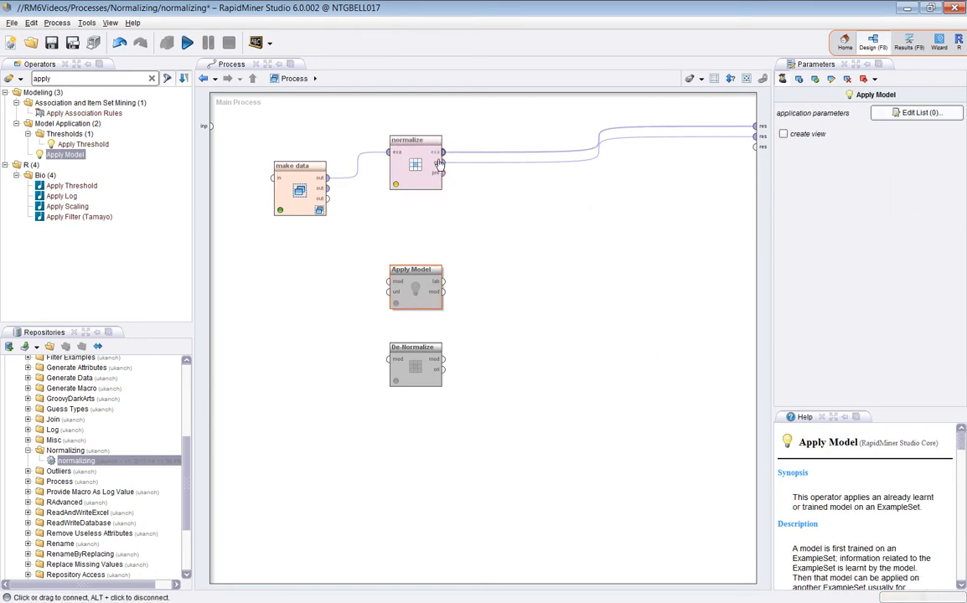
pyautogui.moveTo(441, 172); pyautogui.dragTo(759, 148)
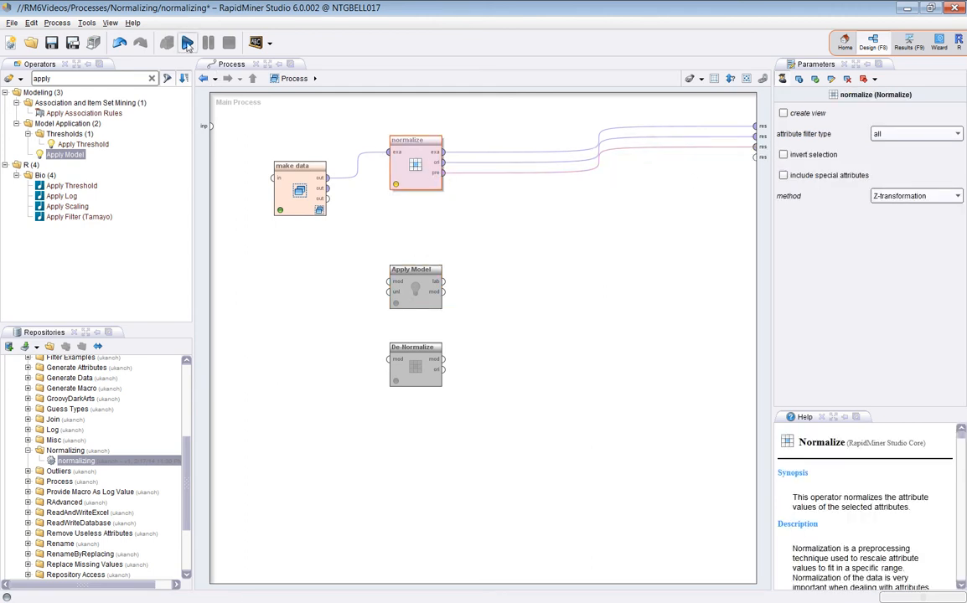
pyautogui.click(188, 44)
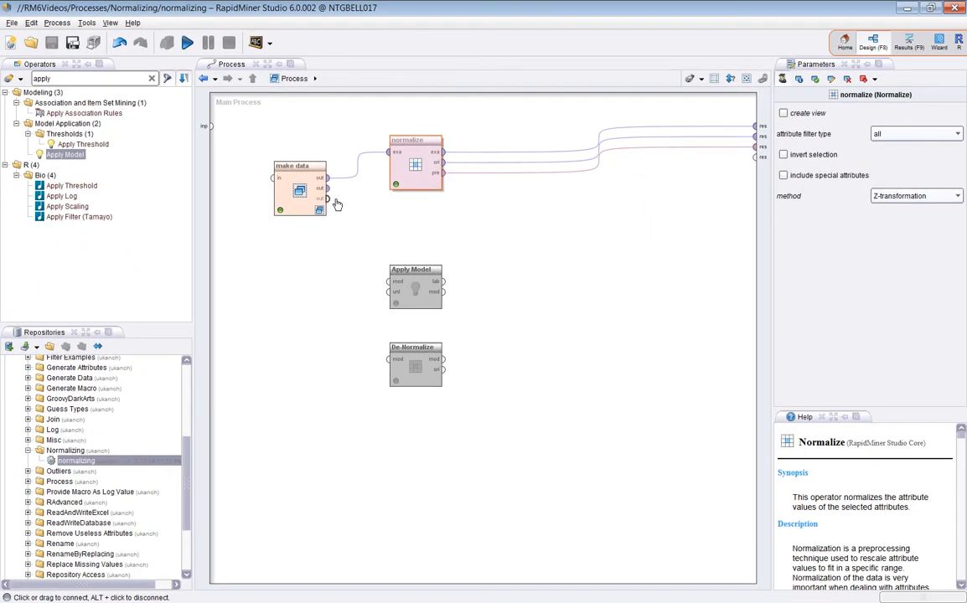
# Reposition Apply Model, connecting normalize's pre output to its mod input and make data's second output to its unl input
pyautogui.moveTo(411, 272); pyautogui.dragTo(527, 245)
pyautogui.moveTo(444, 174); pyautogui.dragTo(505, 265)
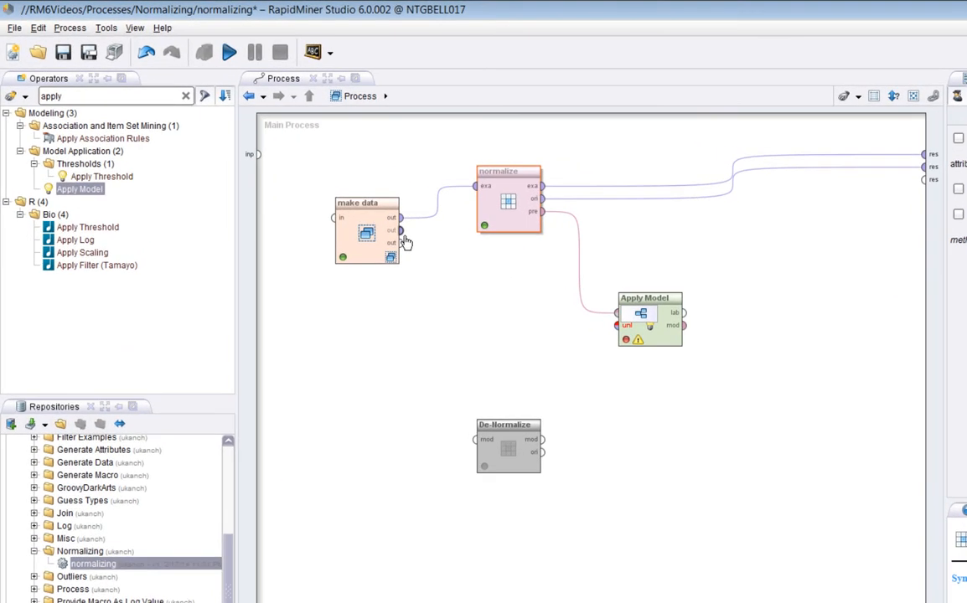
pyautogui.moveTo(349, 201); pyautogui.dragTo(492, 278)
pyautogui.moveTo(568, 320); pyautogui.dragTo(619, 325)
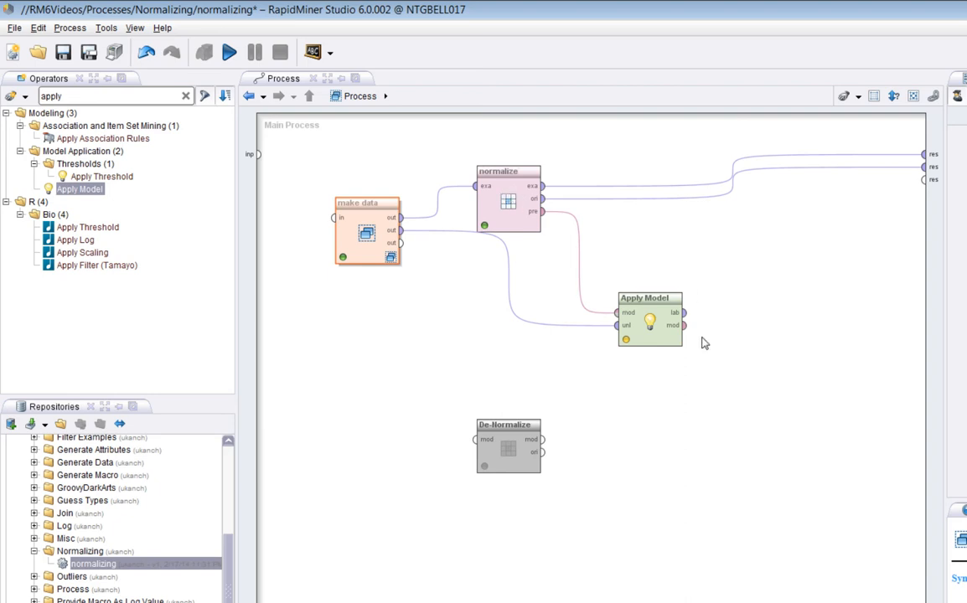
# Send Apply Model's lab output and a Multiply copy of make data's second output to the results, and rearrange both operators
pyautogui.moveTo(684, 312); pyautogui.dragTo(923, 179)
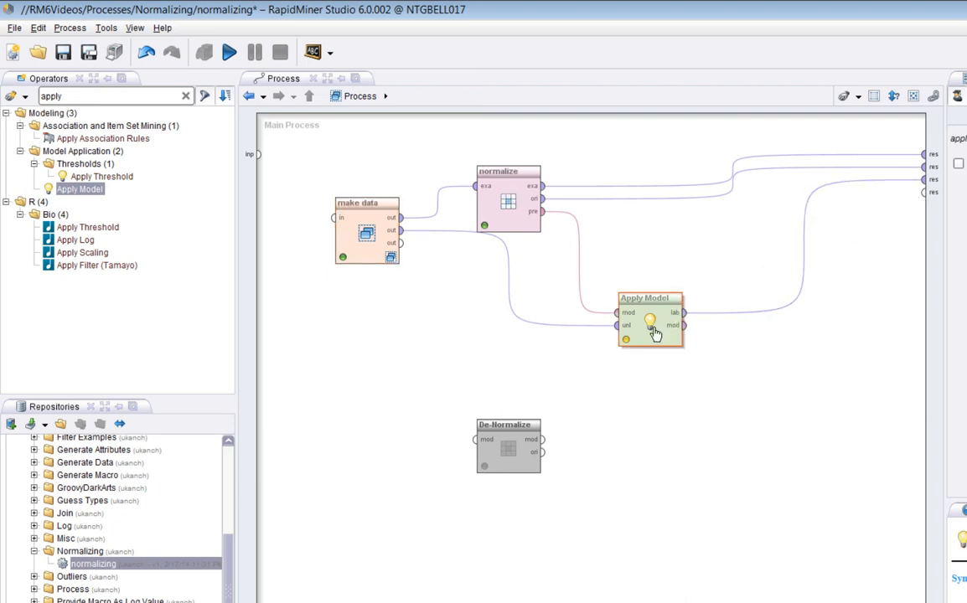
pyautogui.moveTo(406, 238); pyautogui.dragTo(933, 195)
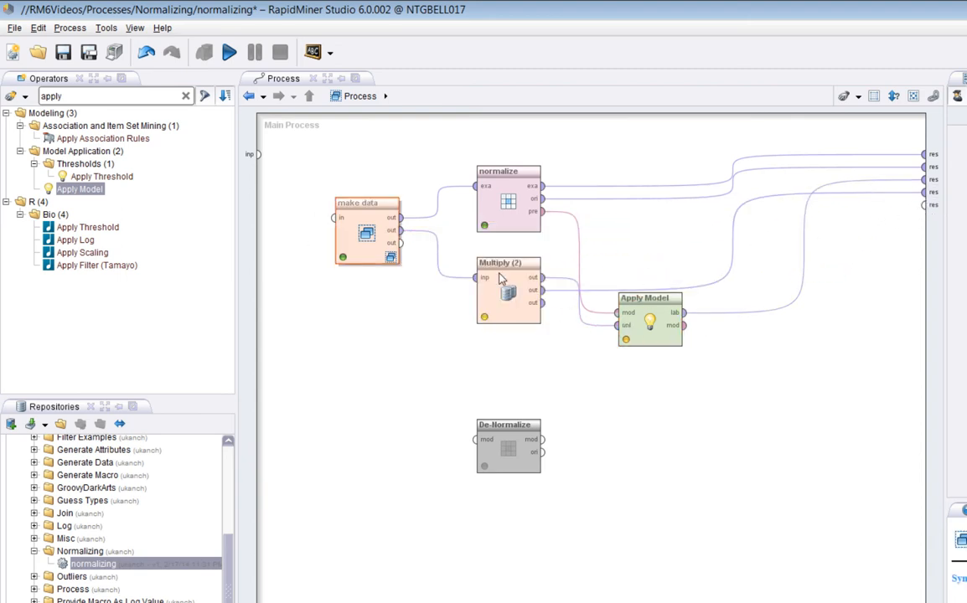
pyautogui.moveTo(503, 289); pyautogui.dragTo(408, 354)
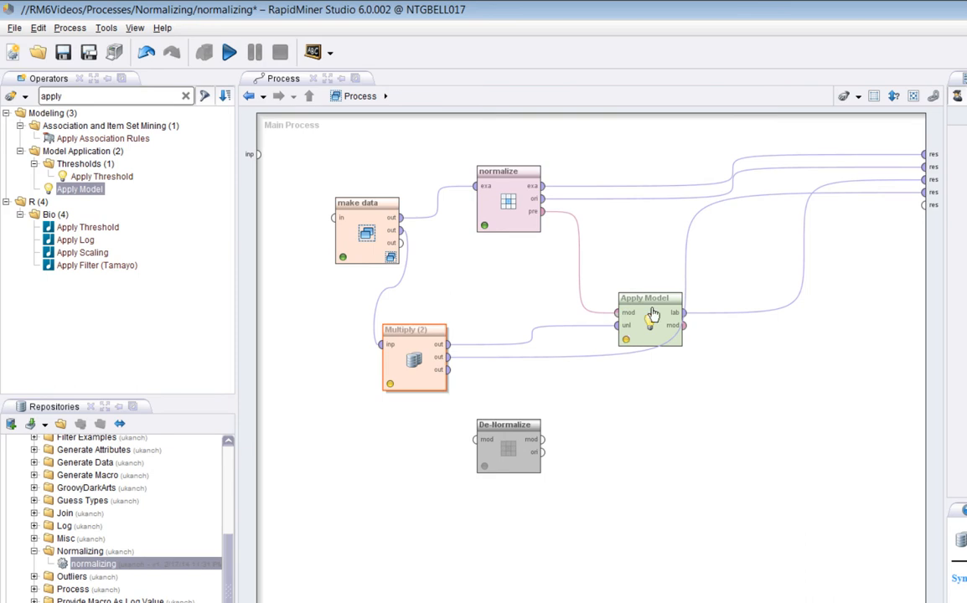
pyautogui.moveTo(670, 314); pyautogui.dragTo(624, 251)
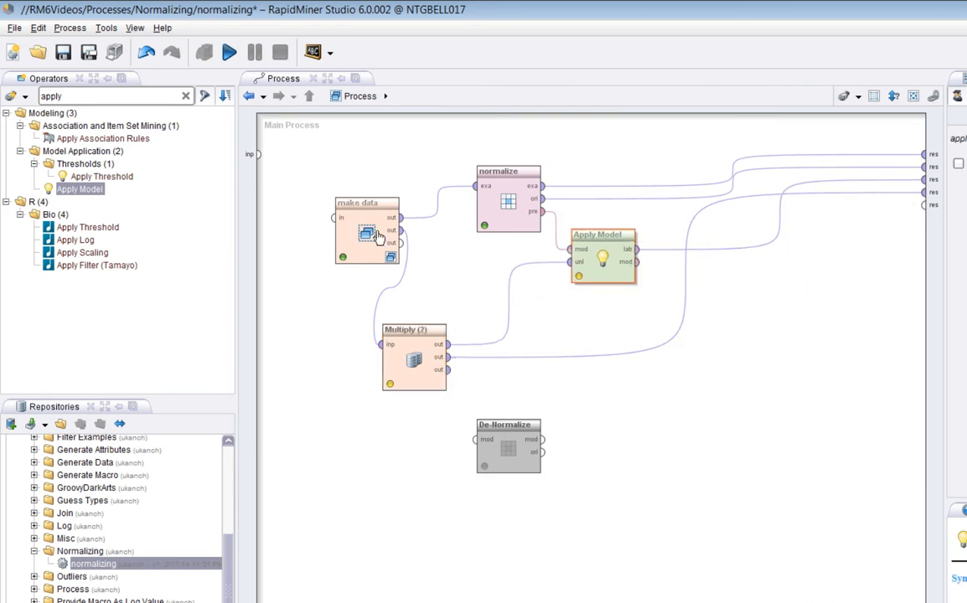
# Run the process and view the att2 and att1 statistics of ExampleSet (Apply Model)
pyautogui.moveTo(404, 235)
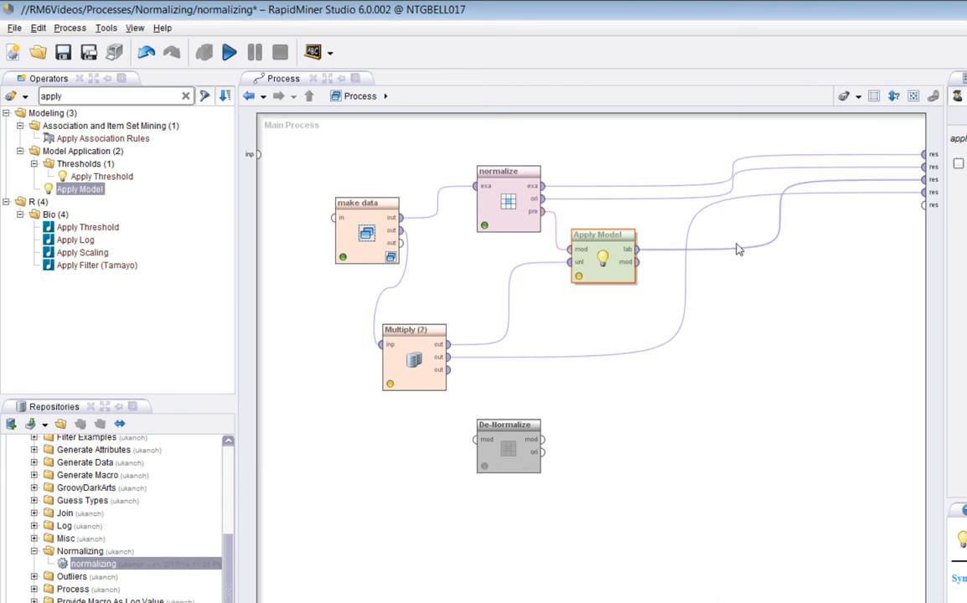
pyautogui.moveTo(927, 196)
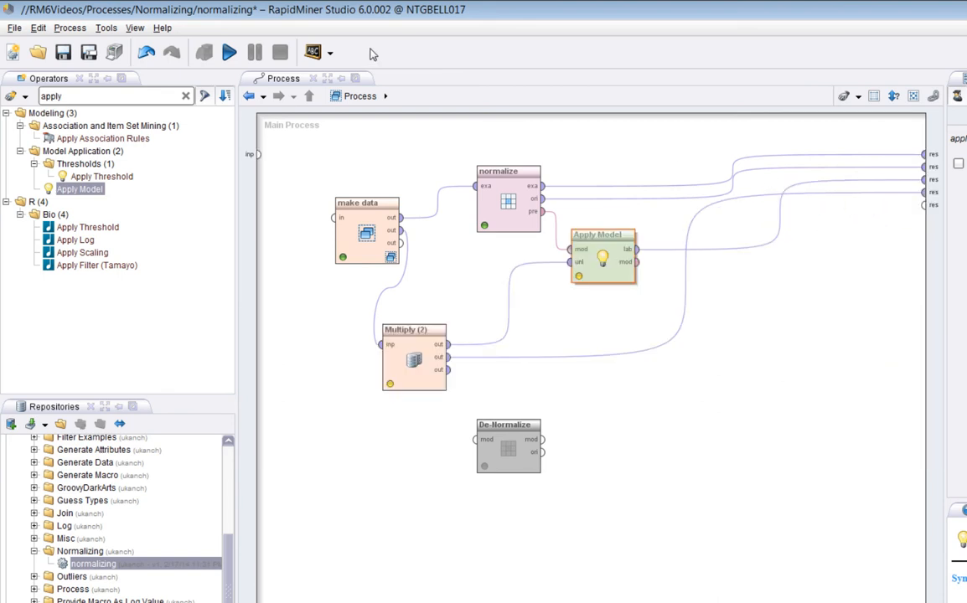
pyautogui.click(228, 52)
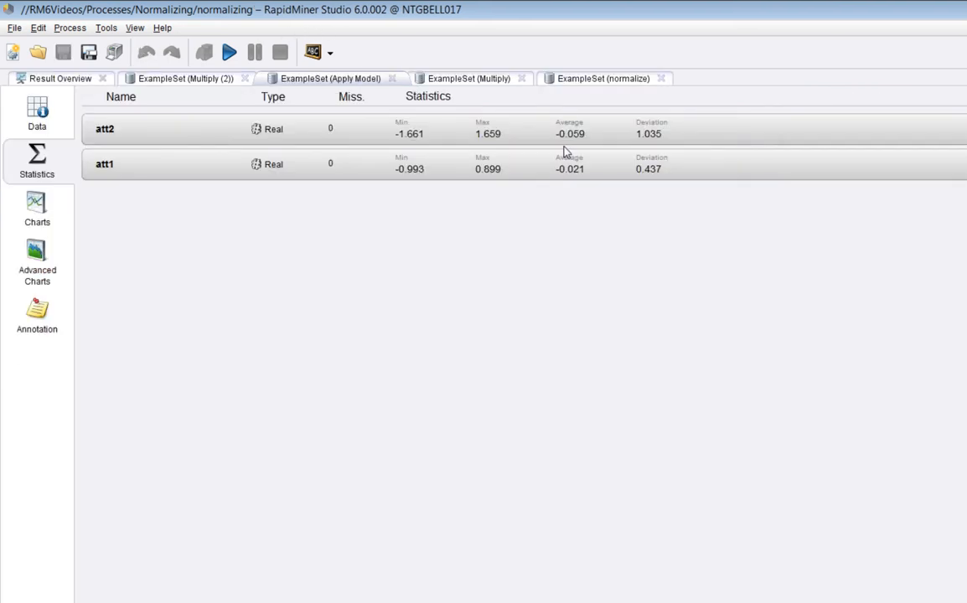
# Set breakpoints both before and after the Apply Model operator in the process design
pyautogui.press('F8')
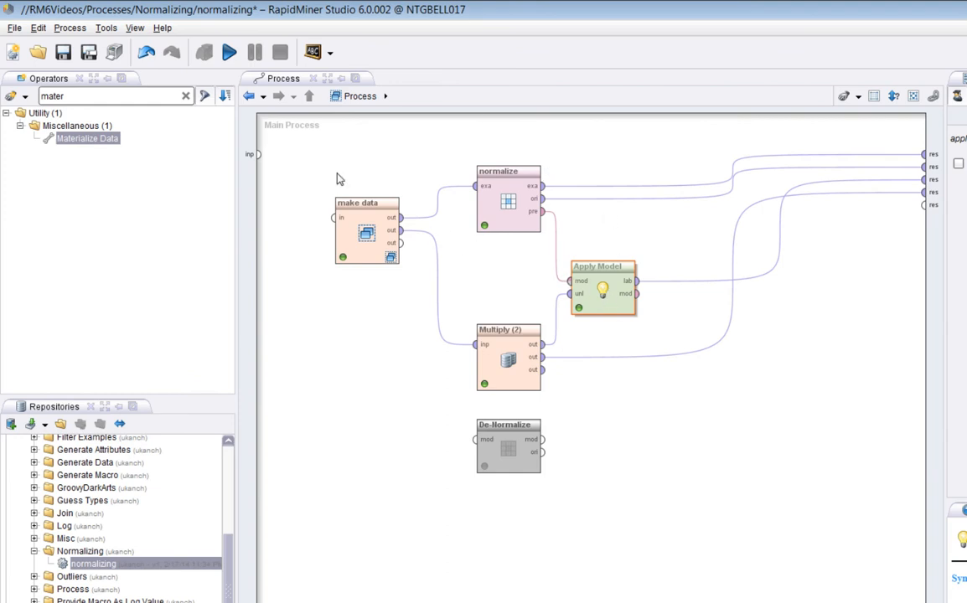
pyautogui.rightClick(587, 275)
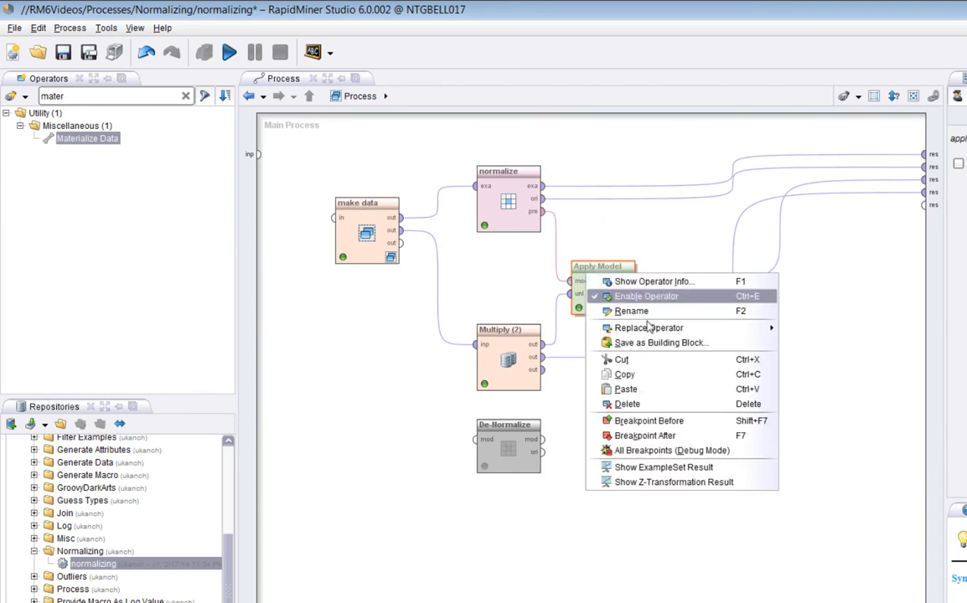
pyautogui.click(702, 433)
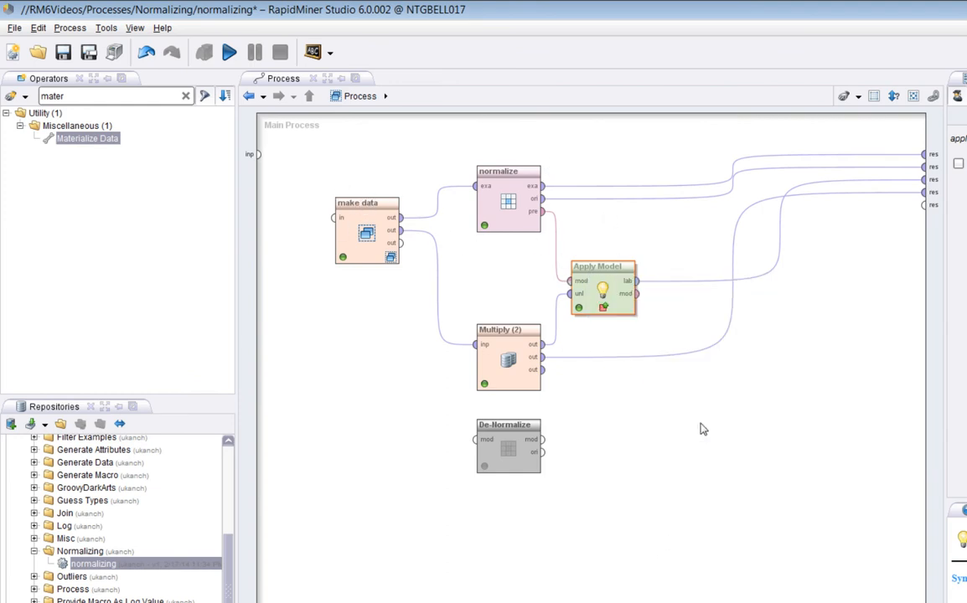
pyautogui.rightClick(607, 297)
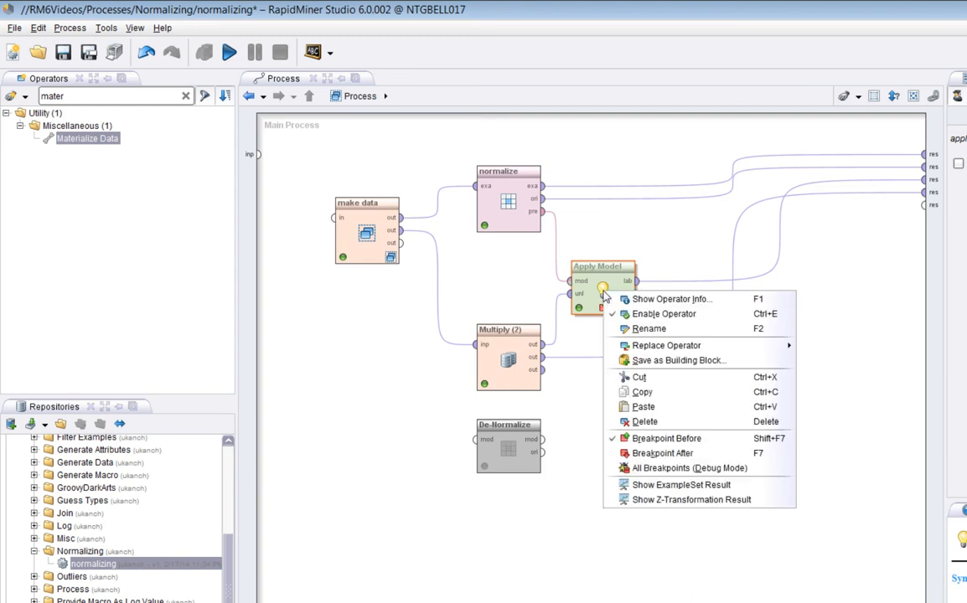
pyautogui.click(659, 457)
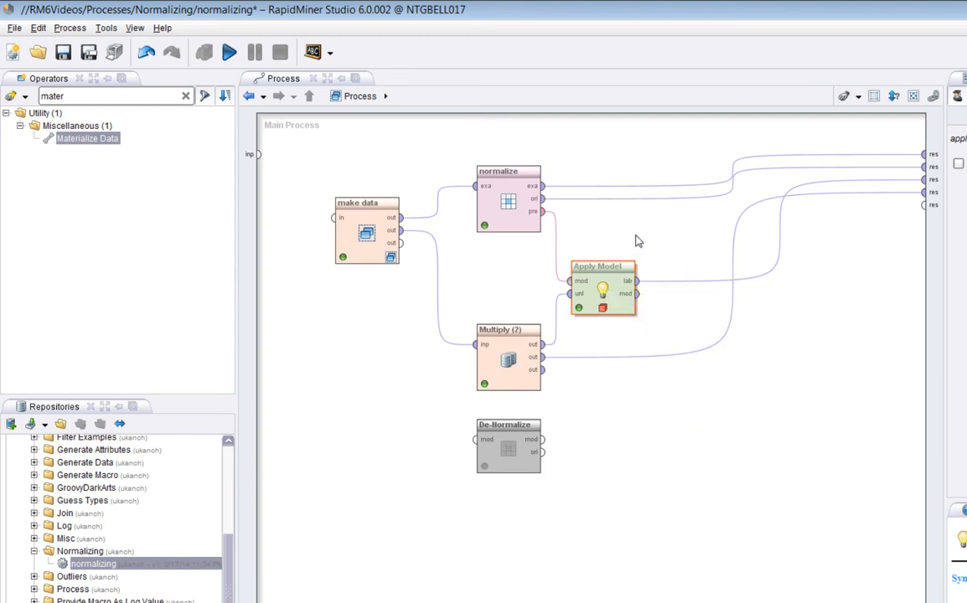
# Run the process and inspect the ExampleSet (Multiply (2)) statistics and the Z-Transformation description at the first breakpoint
pyautogui.click(231, 54)
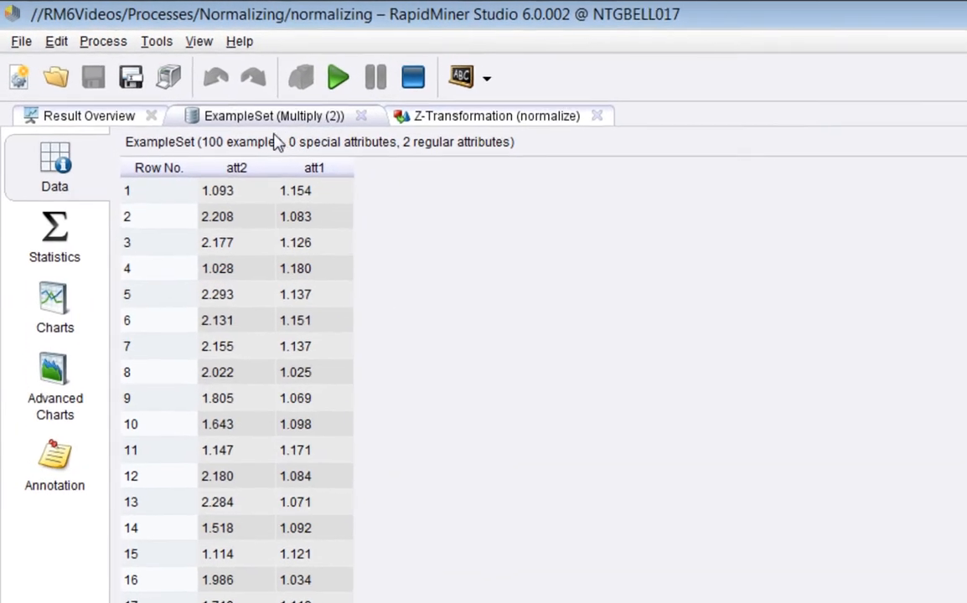
pyautogui.click(57, 241)
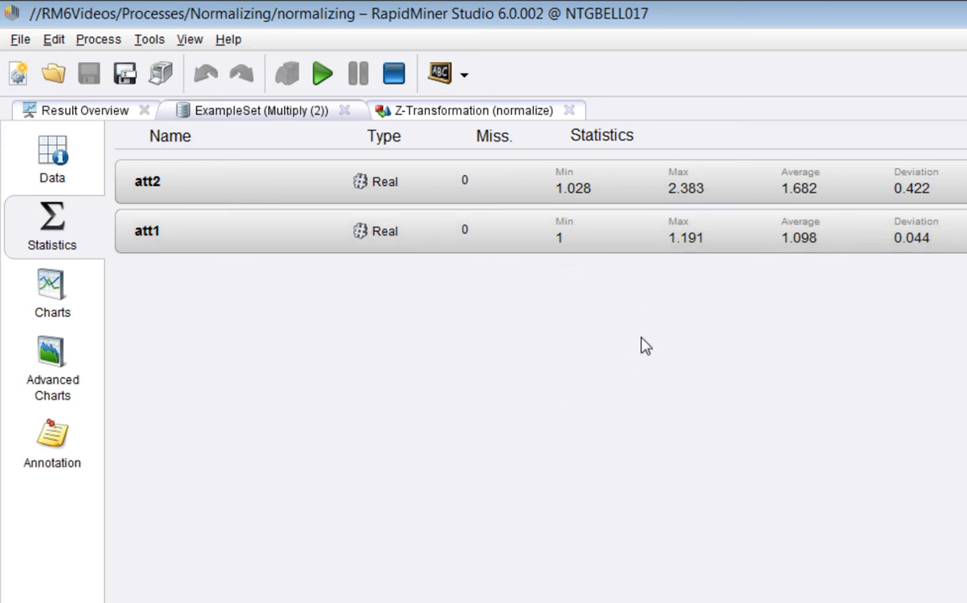
pyautogui.click(424, 118)
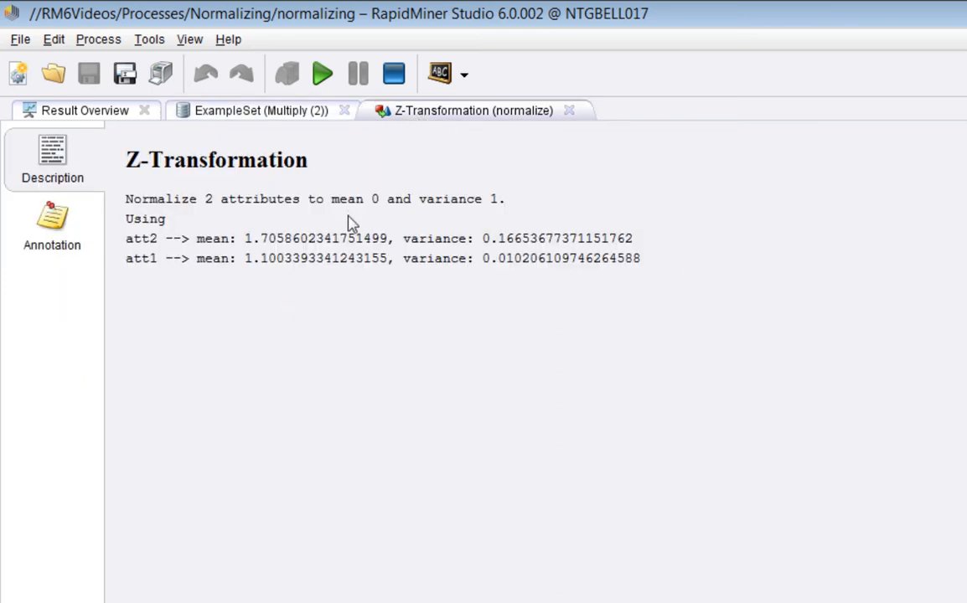
# Resume to the next breakpoint, examine the att2 and att1 statistics and histograms of ExampleSet (Apply Model), and stop the process
pyautogui.click(324, 76)
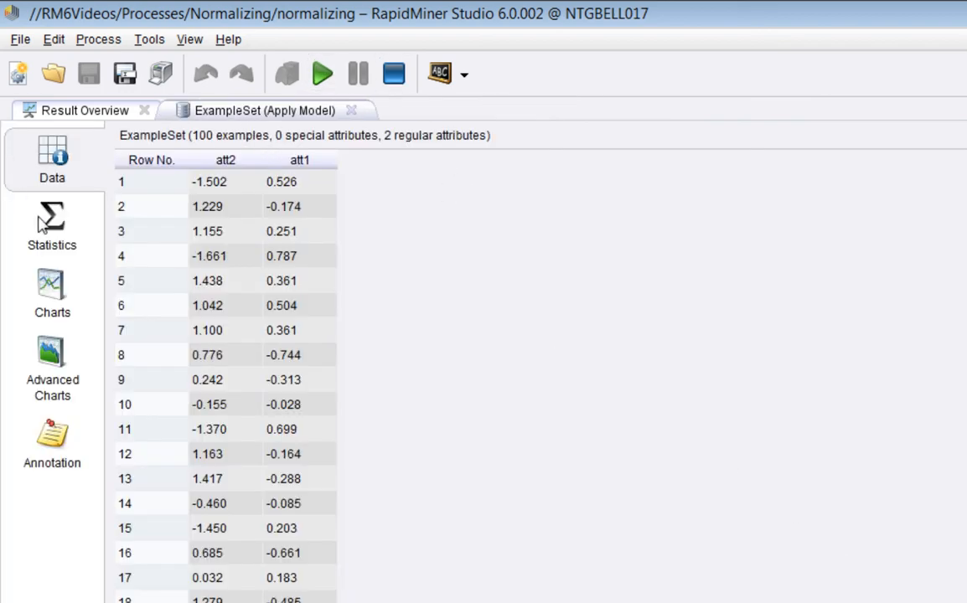
pyautogui.click(42, 222)
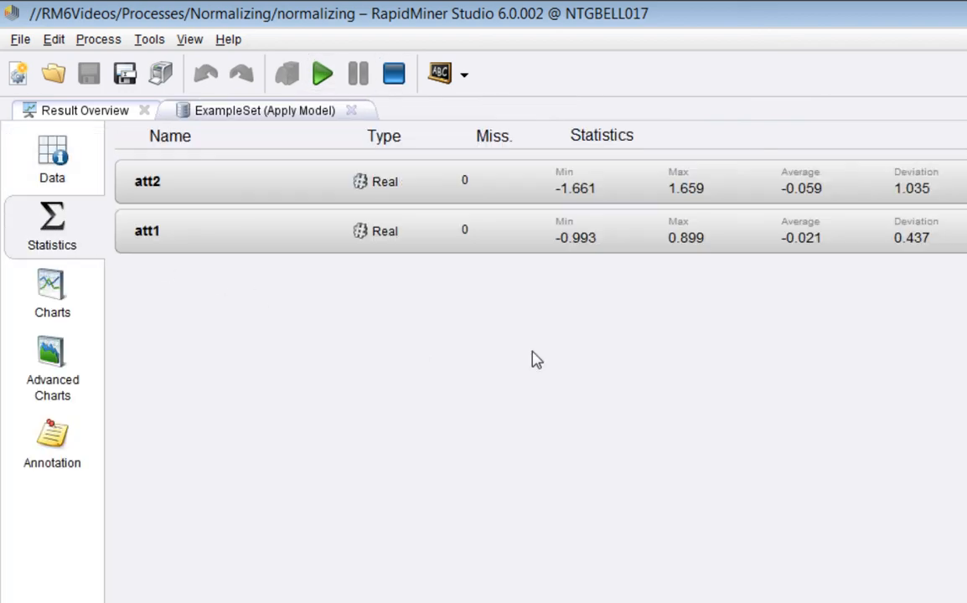
pyautogui.click(498, 201)
pyautogui.click(529, 297)
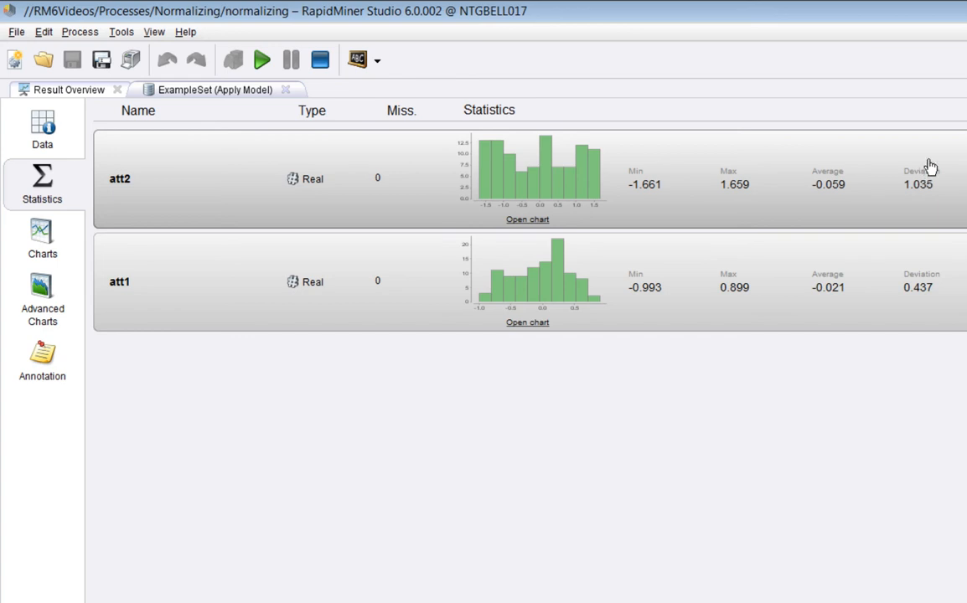
pyautogui.click(315, 62)
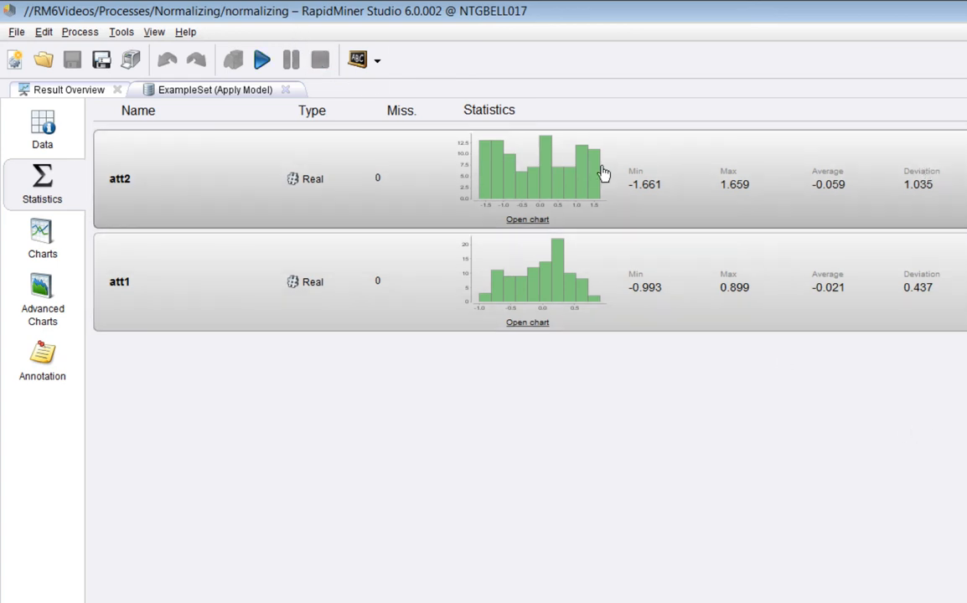
# Return to the process design and remove both breakpoints from Apply Model
pyautogui.press('F8')
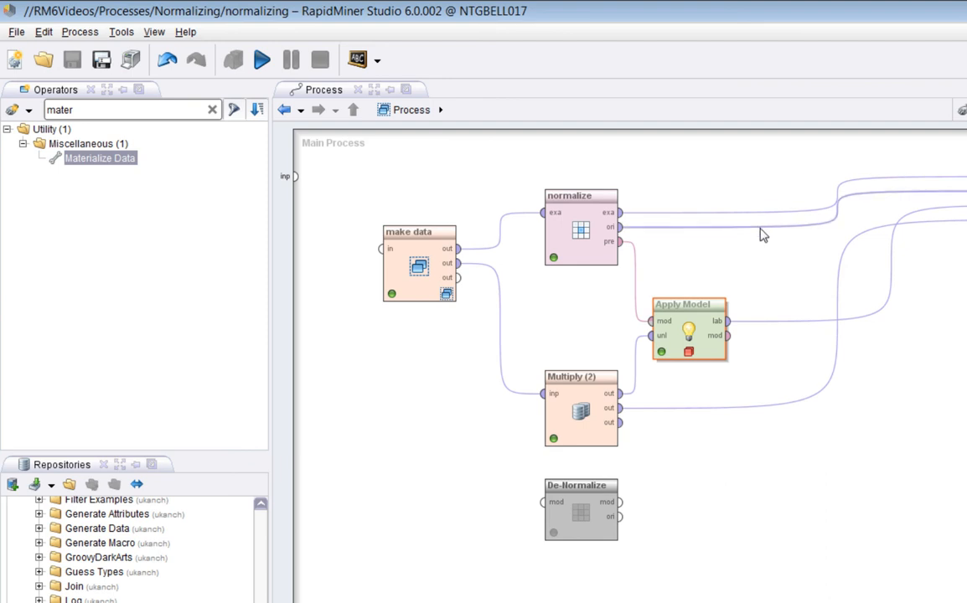
pyautogui.click(677, 333)
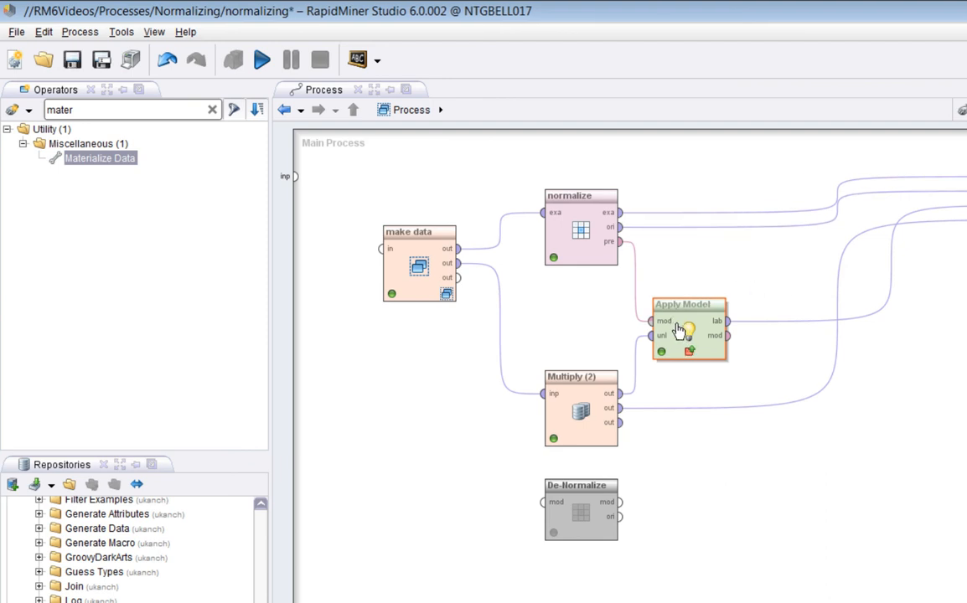
pyautogui.rightClick(684, 328)
pyautogui.click(760, 497)
# Delete the Multiply (2) operator from the process
pyautogui.click(604, 503)
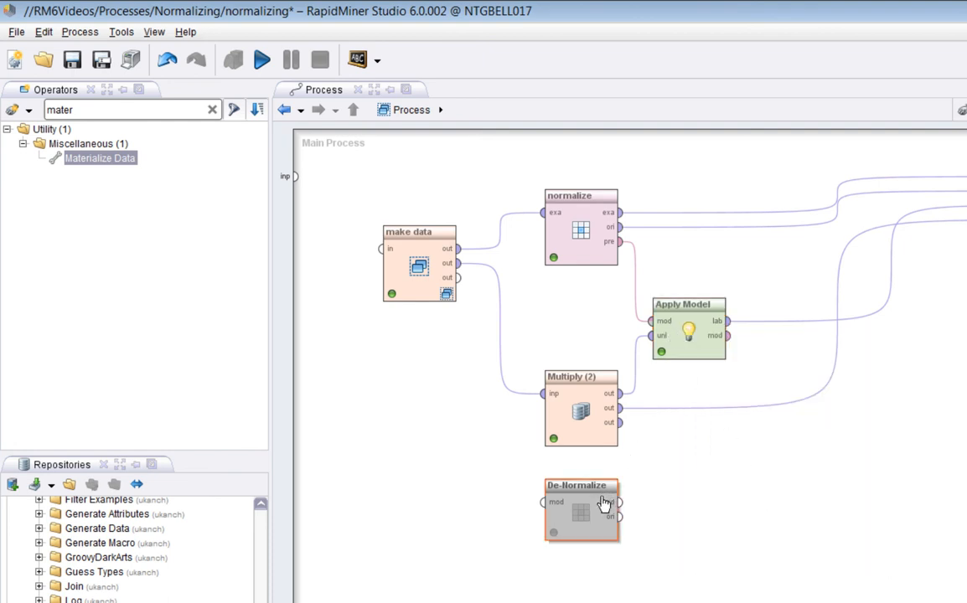
pyautogui.click(568, 407)
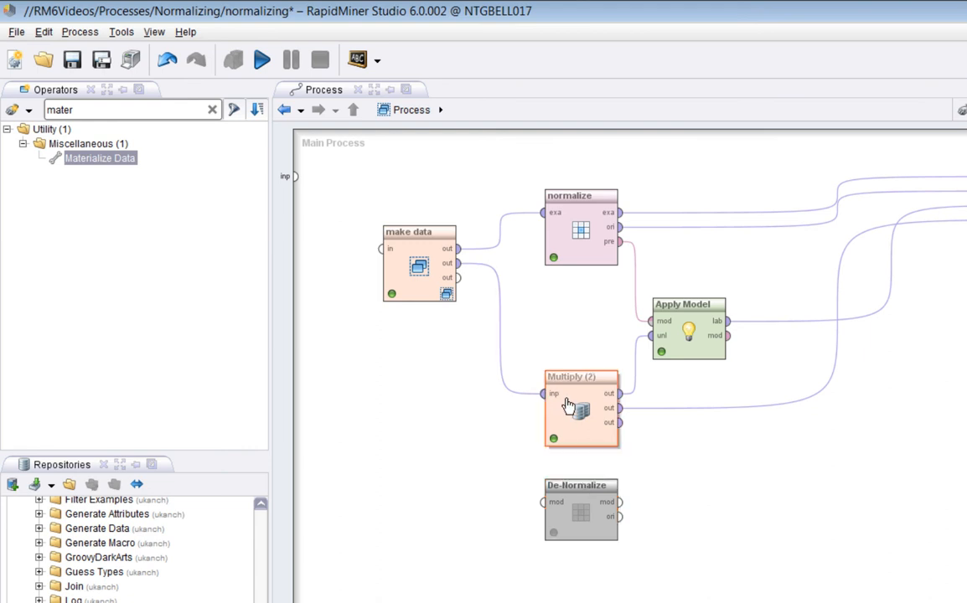
pyautogui.press('Delete')
# Reposition De-Normalize and Apply Model to make room between them, and disable Apply Model
pyautogui.click(580, 492)
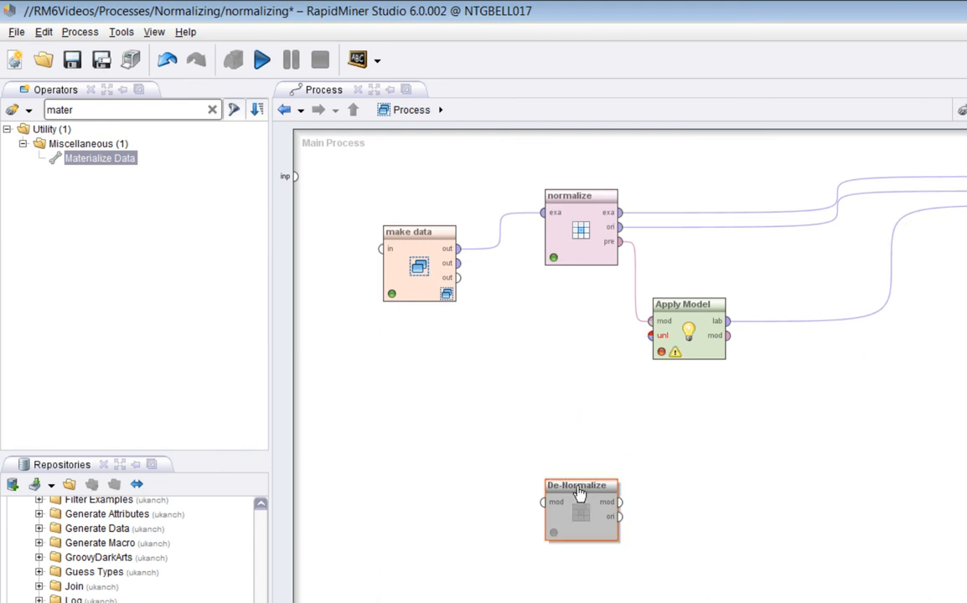
pyautogui.moveTo(579, 494); pyautogui.dragTo(686, 458)
pyautogui.moveTo(687, 336); pyautogui.dragTo(741, 300)
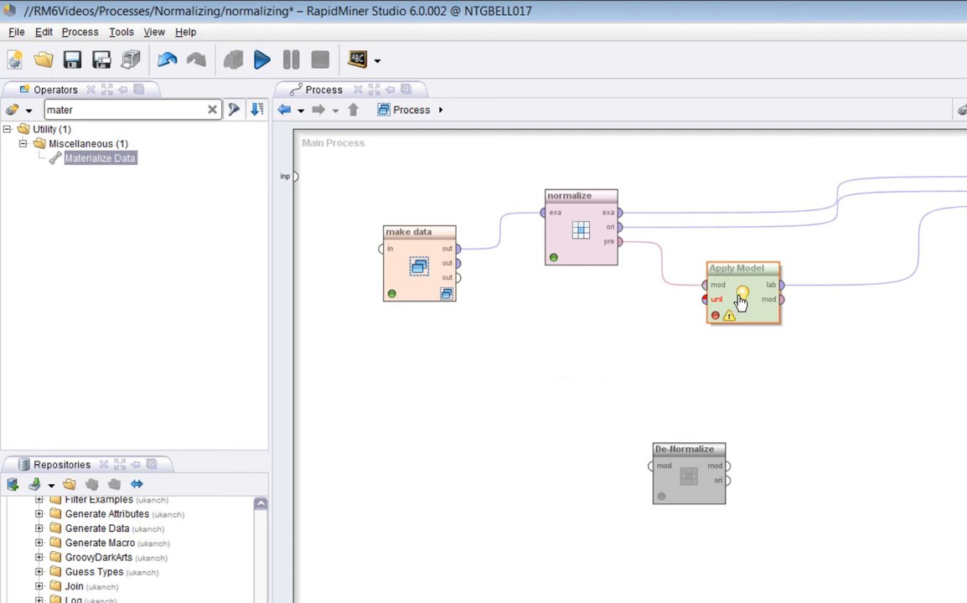
pyautogui.hotkey('ctrl', 'e')
# Connect normalize's pre output to De-Normalize's mod input and move De-Normalize closer to normalize
pyautogui.click(567, 251)
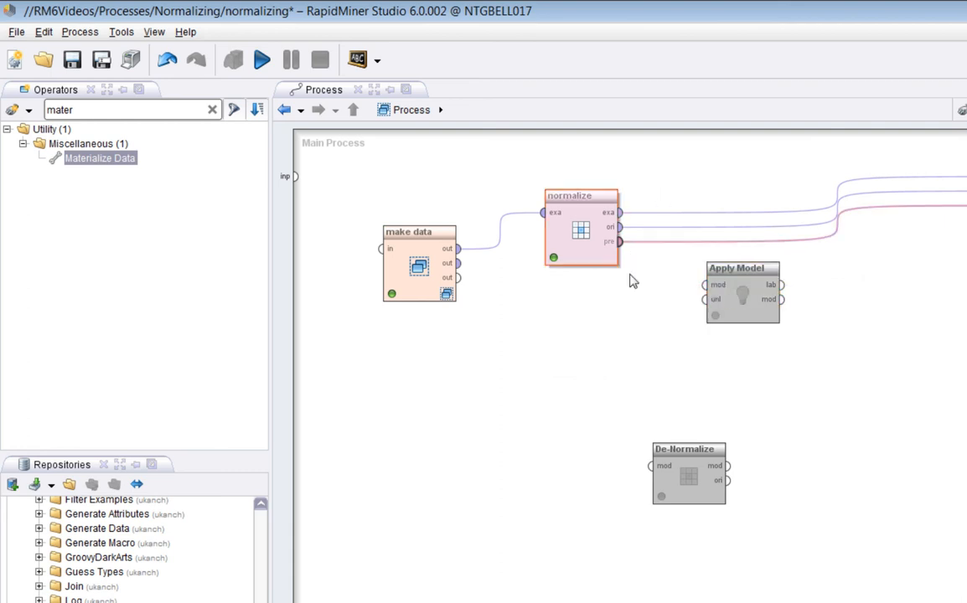
pyautogui.click(620, 241)
pyautogui.click(654, 466)
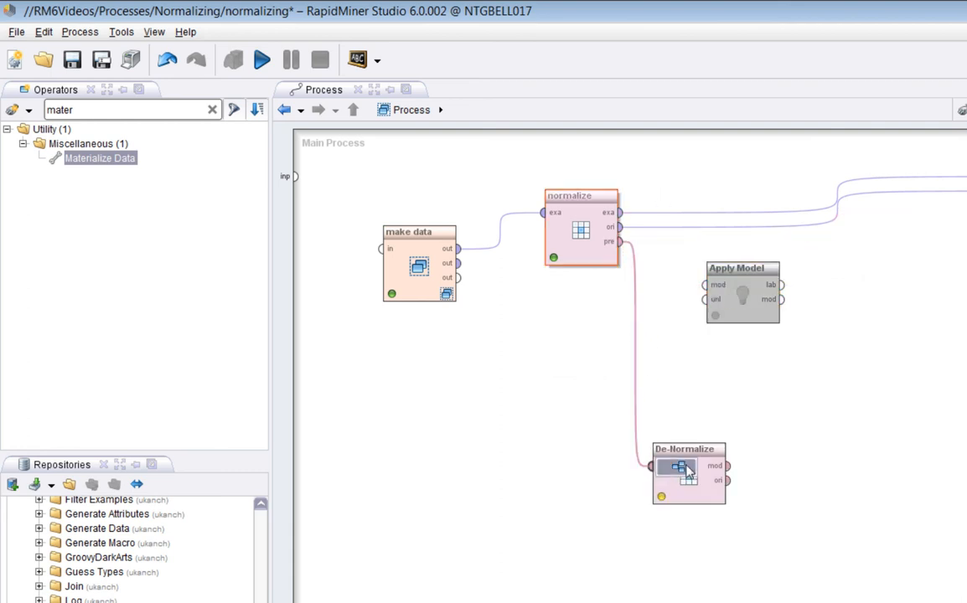
pyautogui.moveTo(687, 470); pyautogui.dragTo(684, 398)
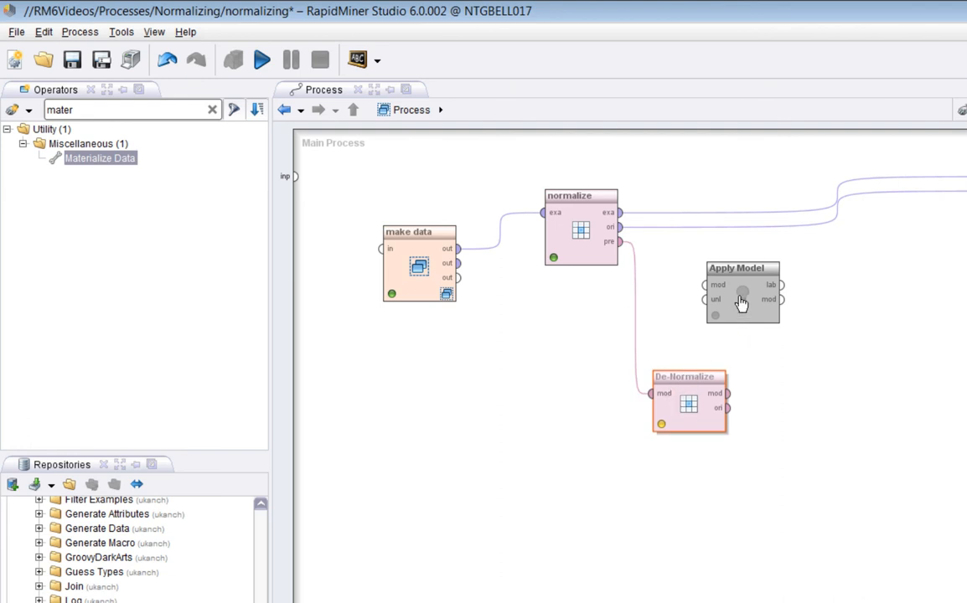
# Connect De-Normalize's mod output to Apply Model's mod input and place Apply Model beside De-Normalize
pyautogui.click(729, 394)
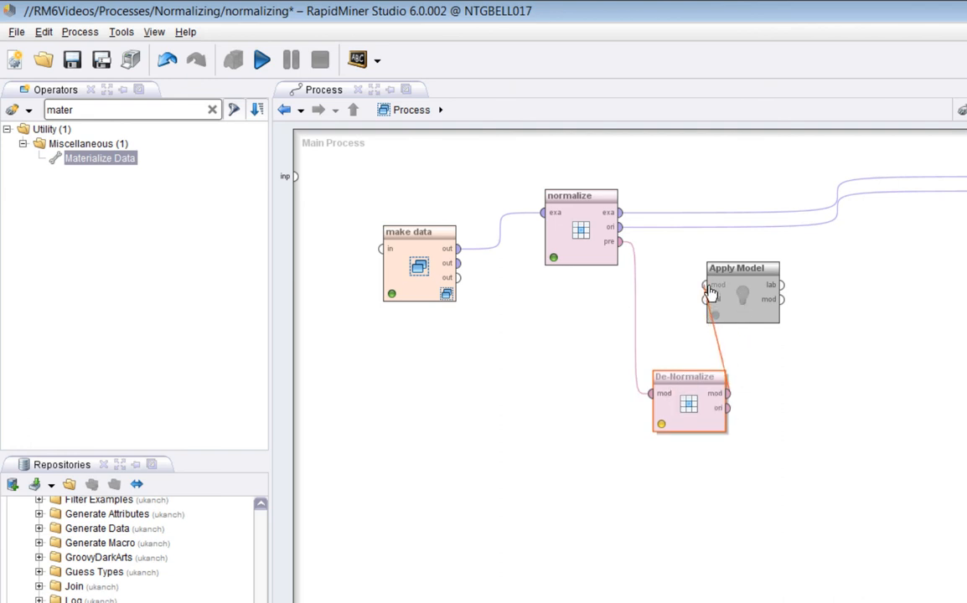
pyautogui.click(710, 290)
pyautogui.moveTo(714, 295); pyautogui.dragTo(774, 367)
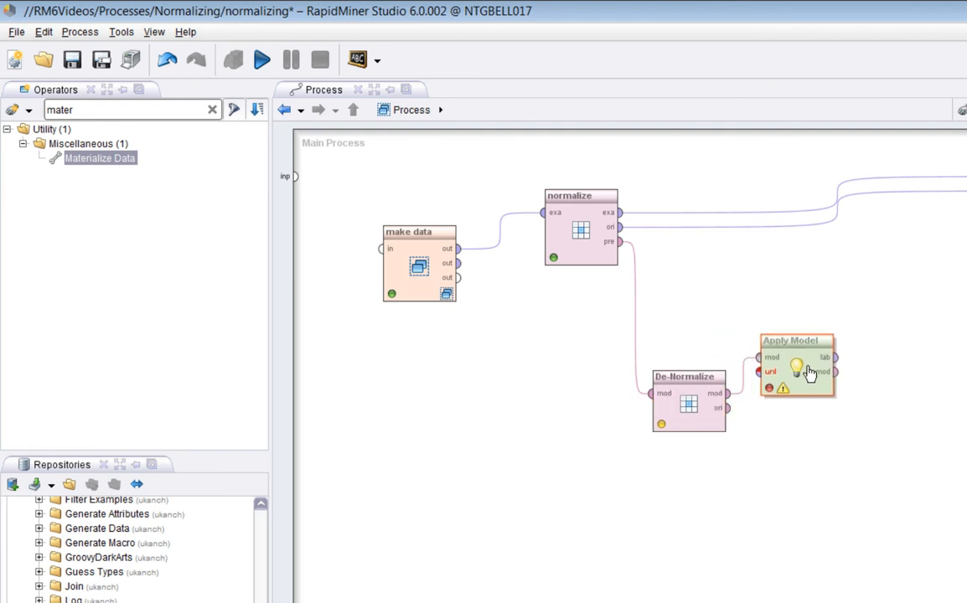
# Connect normalize's exa output to Apply Model's unl input and Apply Model's lab output to the second result port, repositioning Apply Model
pyautogui.click(621, 213)
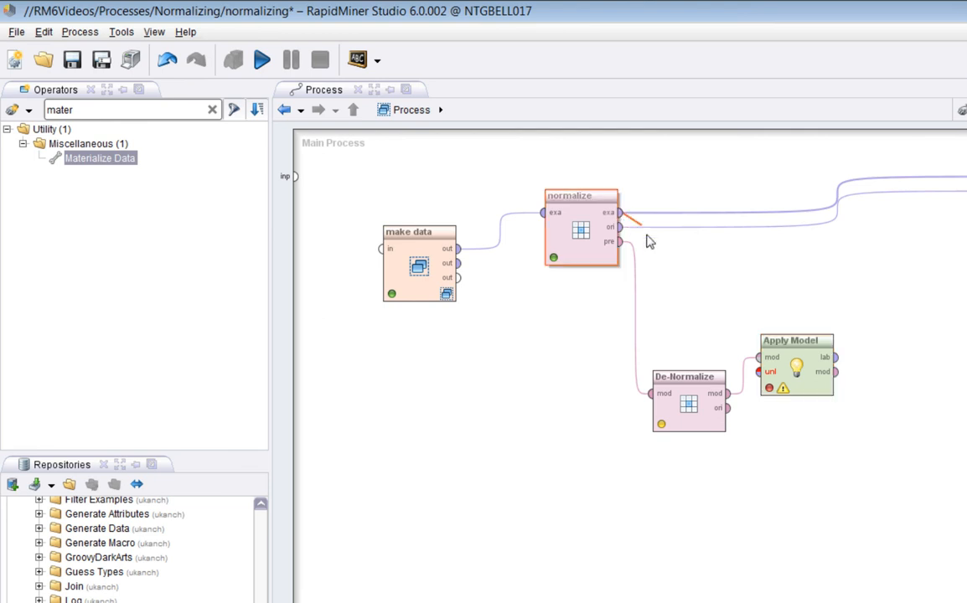
pyautogui.click(759, 372)
pyautogui.click(836, 357)
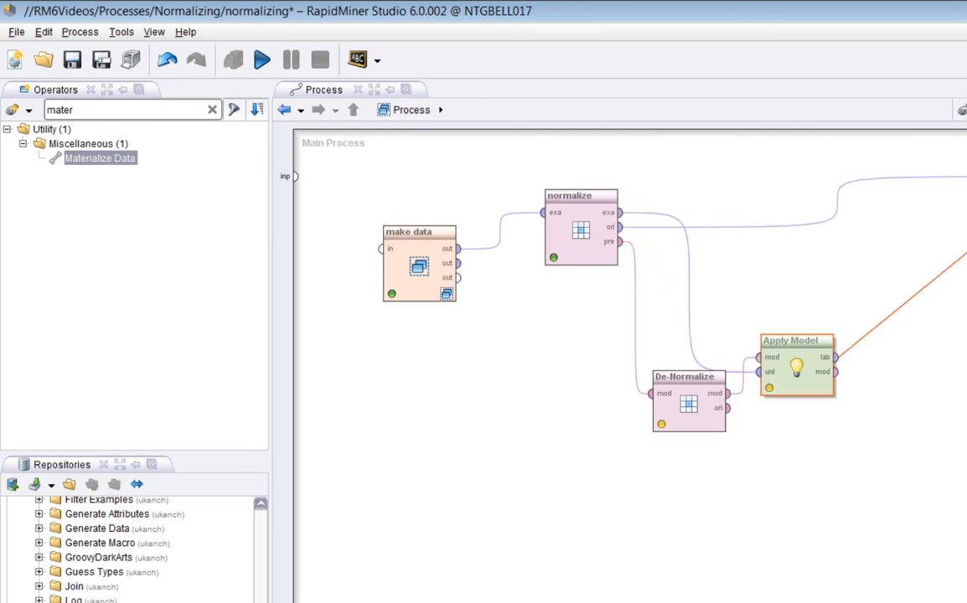
pyautogui.click(966, 190)
pyautogui.moveTo(797, 369); pyautogui.dragTo(802, 297)
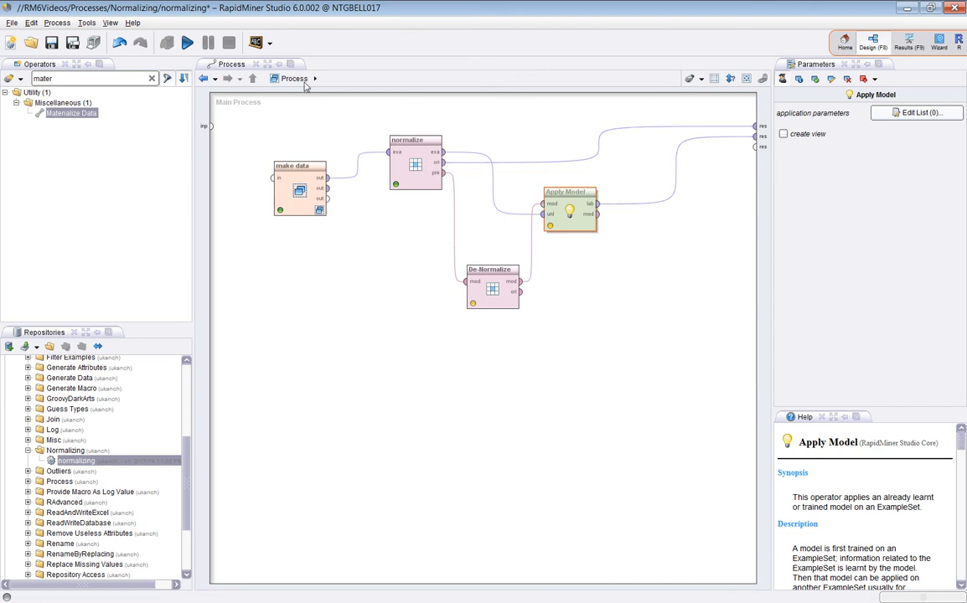
# Run the process and compare the statistics of ExampleSet (Multiply) and ExampleSet (Apply Model)
pyautogui.click(187, 43)
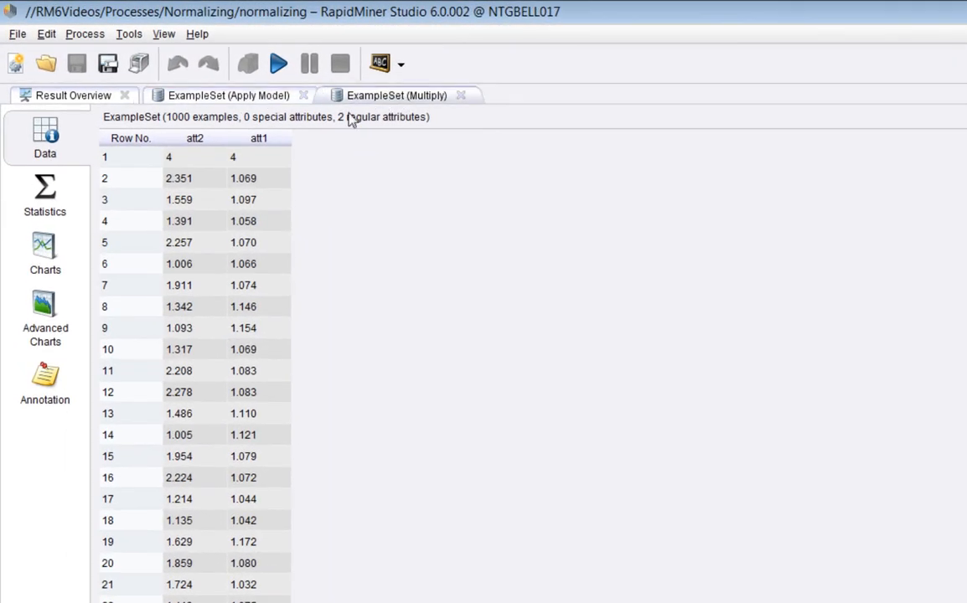
pyautogui.click(52, 180)
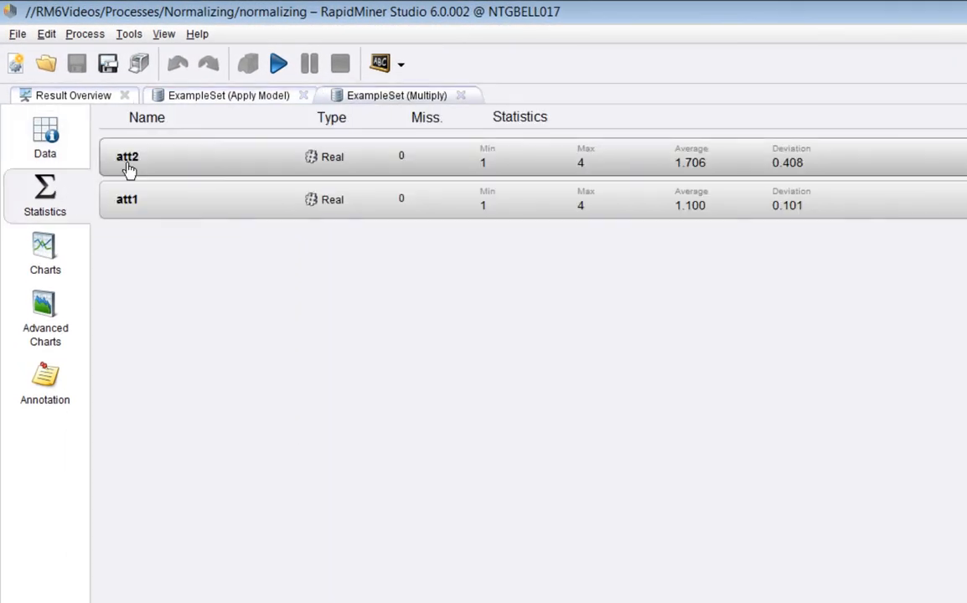
pyautogui.click(274, 101)
pyautogui.click(42, 206)
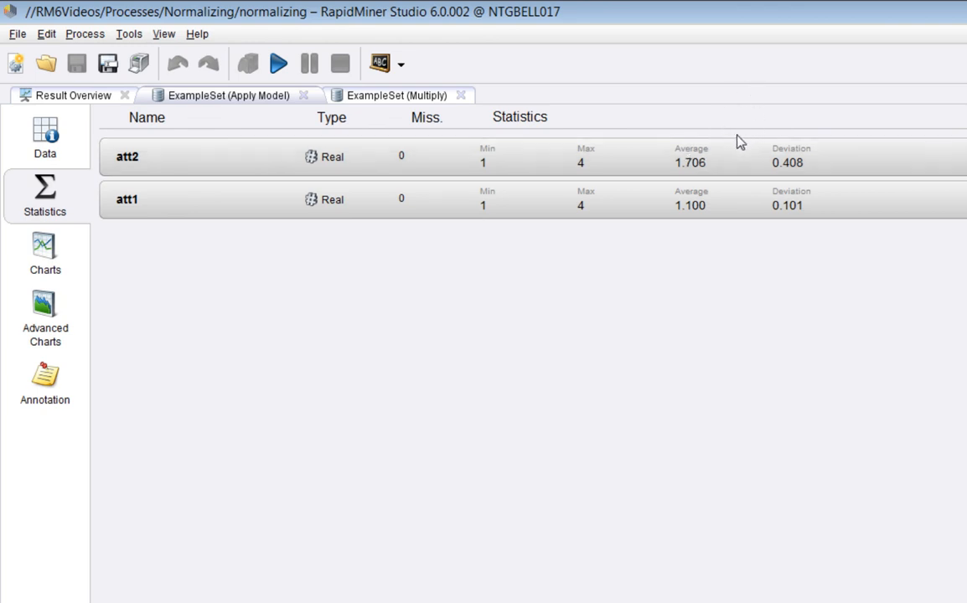
# Delete De-Normalize and Apply Model from the process, and connect normalize's exa output to the first result port
pyautogui.press('F8')
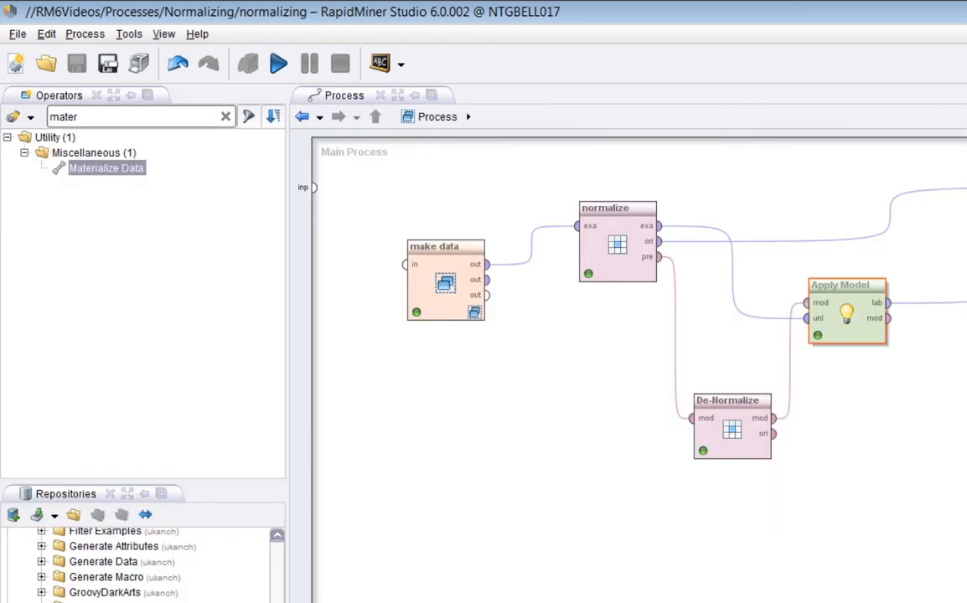
pyautogui.moveTo(731, 425); pyautogui.dragTo(675, 426)
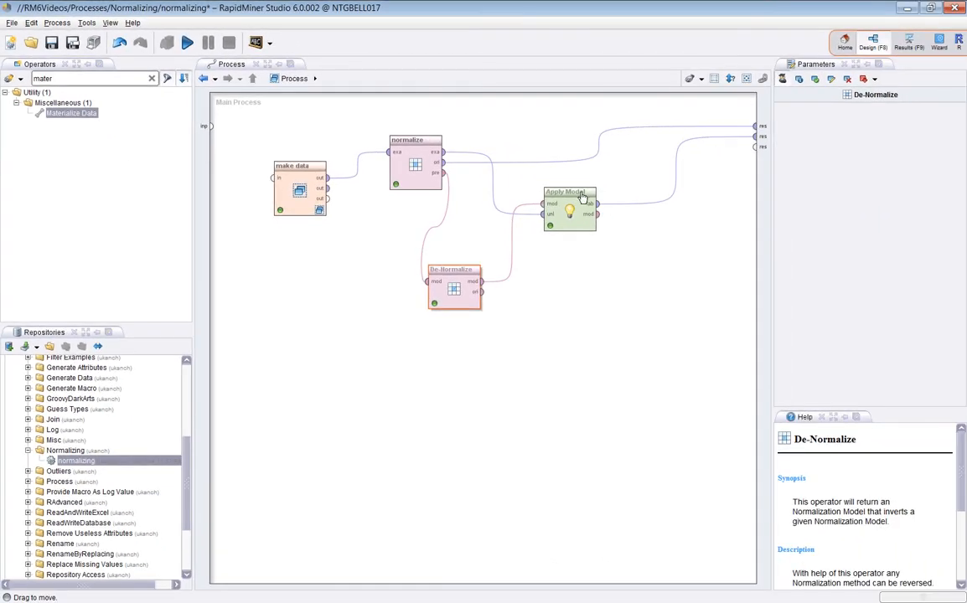
pyautogui.click(583, 195)
pyautogui.click(433, 289)
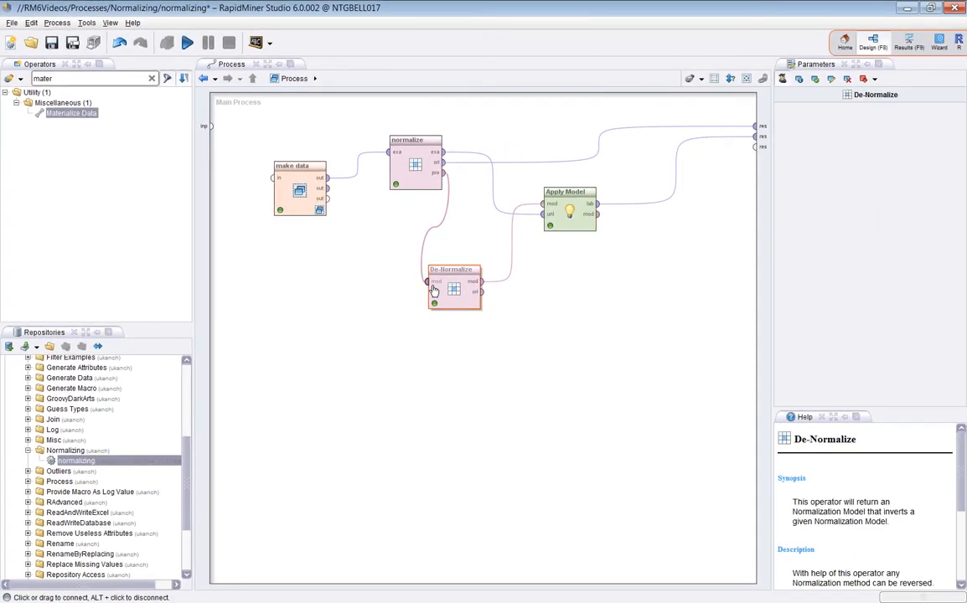
pyautogui.press('Delete')
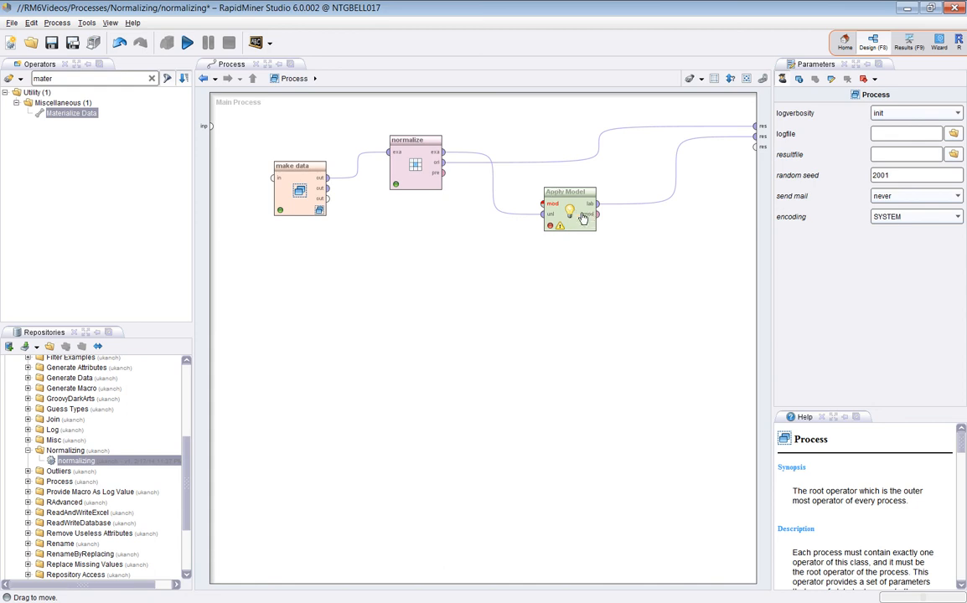
pyautogui.click(579, 217)
pyautogui.press('Delete')
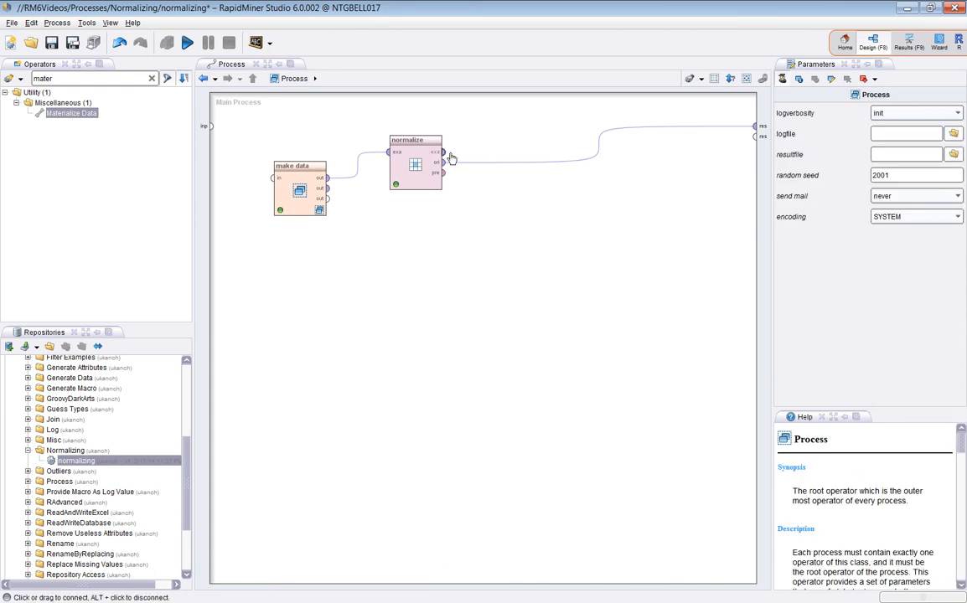
pyautogui.moveTo(442, 151)
pyautogui.mouseDown()
pyautogui.moveTo(632, 150)
pyautogui.moveTo(758, 127)
pyautogui.mouseUp()
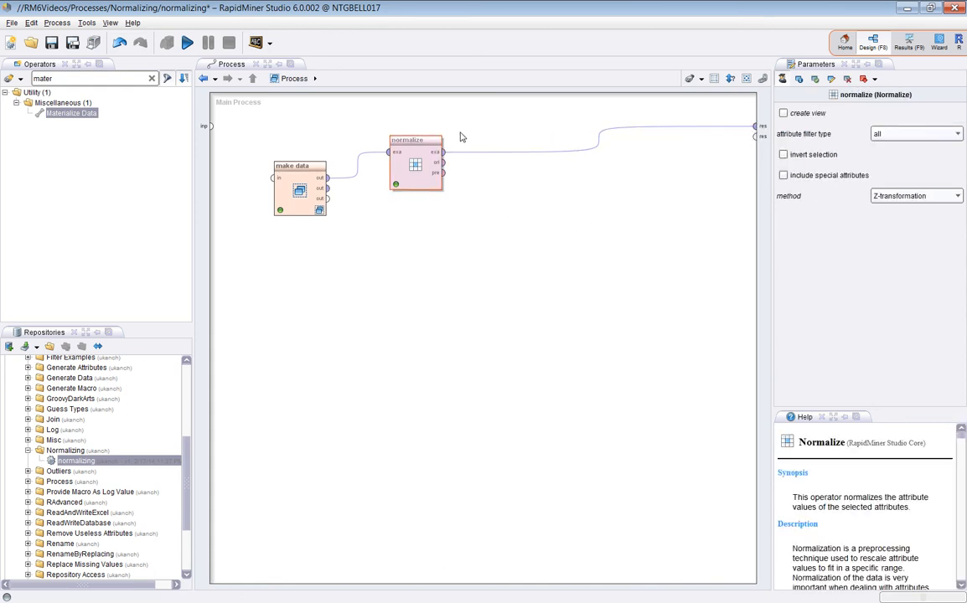
# Connect normalize's ori output to the second result port and run the process
pyautogui.moveTo(444, 162); pyautogui.dragTo(759, 136)
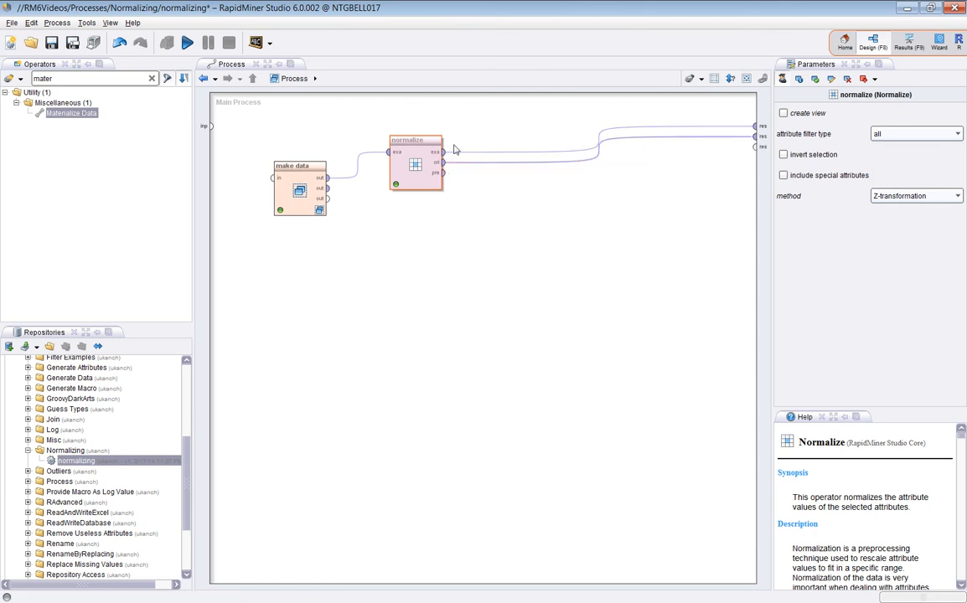
pyautogui.click(190, 43)
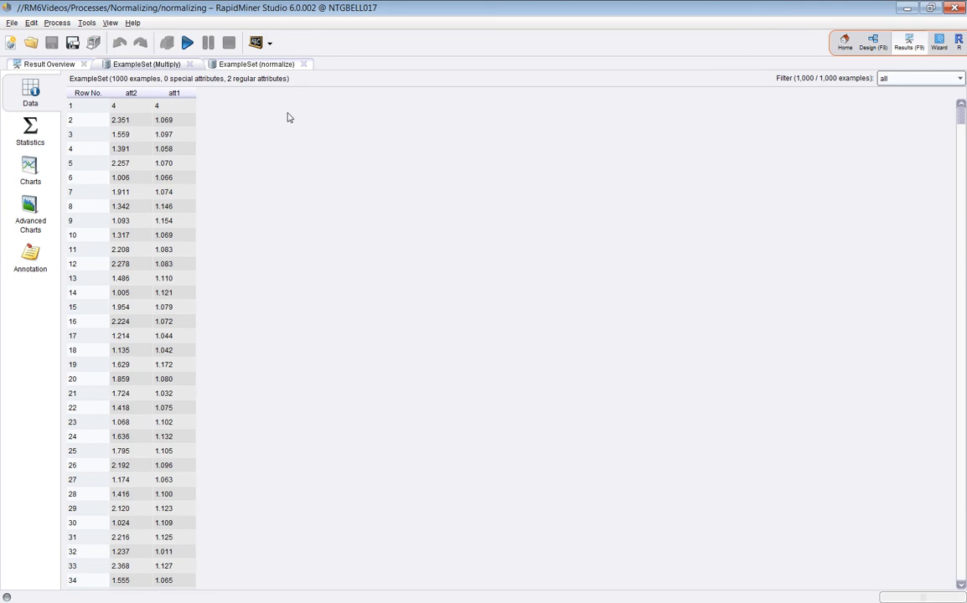
# Compare the data rows of both example sets and expand the att2 and att1 statistics of ExampleSet (Multiply)
pyautogui.click(264, 65)
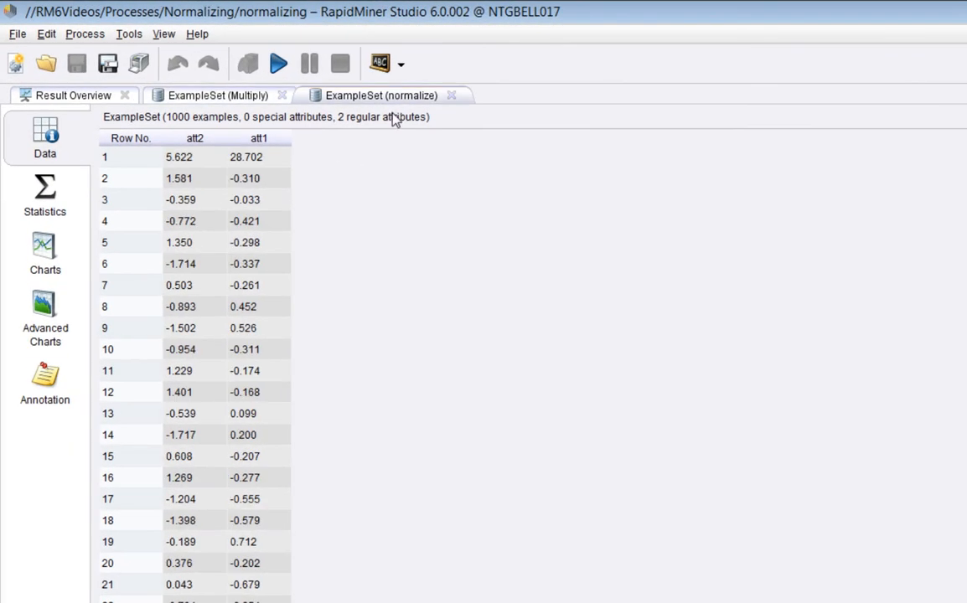
pyautogui.click(262, 98)
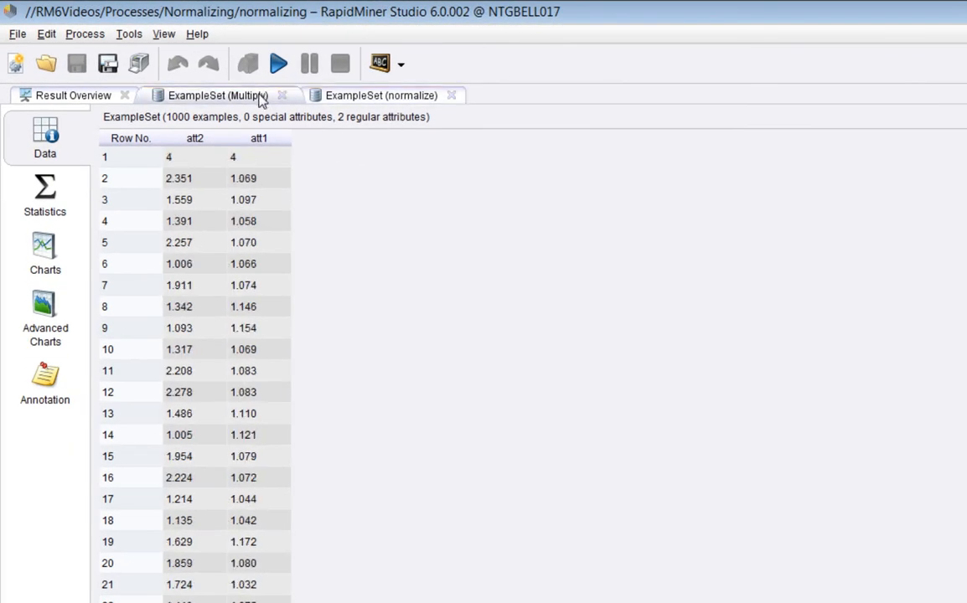
pyautogui.click(47, 207)
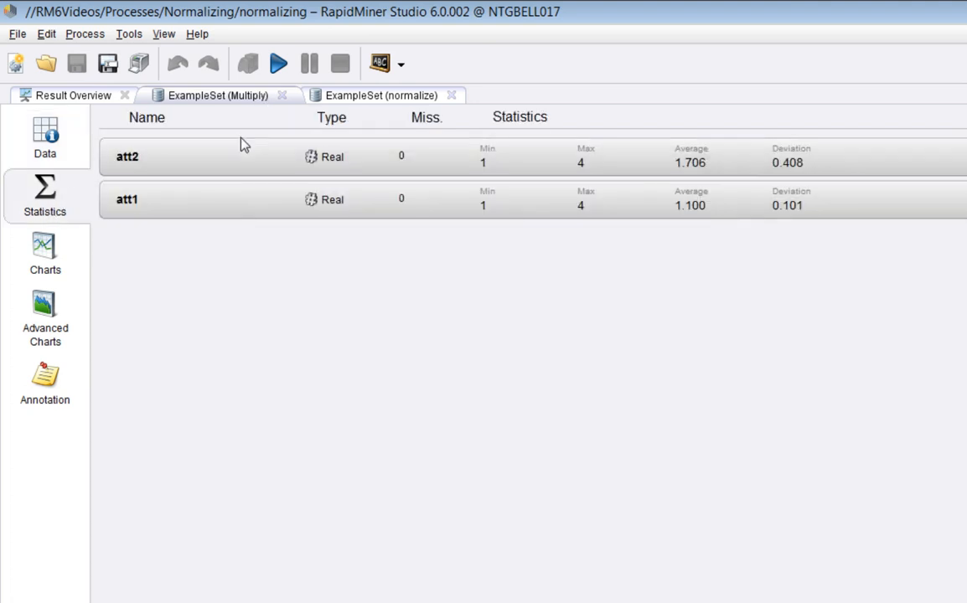
pyautogui.click(239, 159)
pyautogui.click(233, 269)
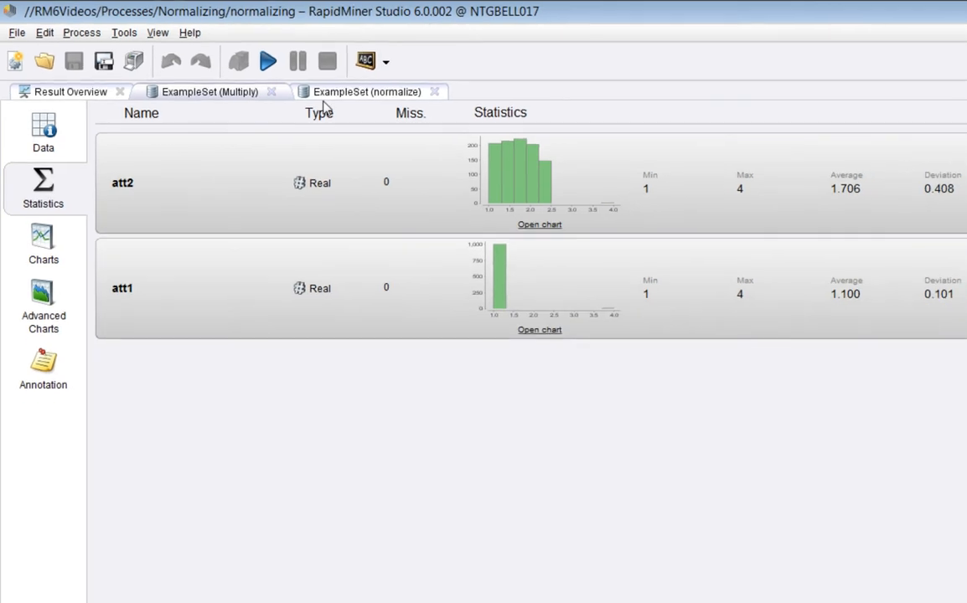
# Show the statistics of ExampleSet (normalize) and expand the att2 and att1 histograms
pyautogui.click(42, 126)
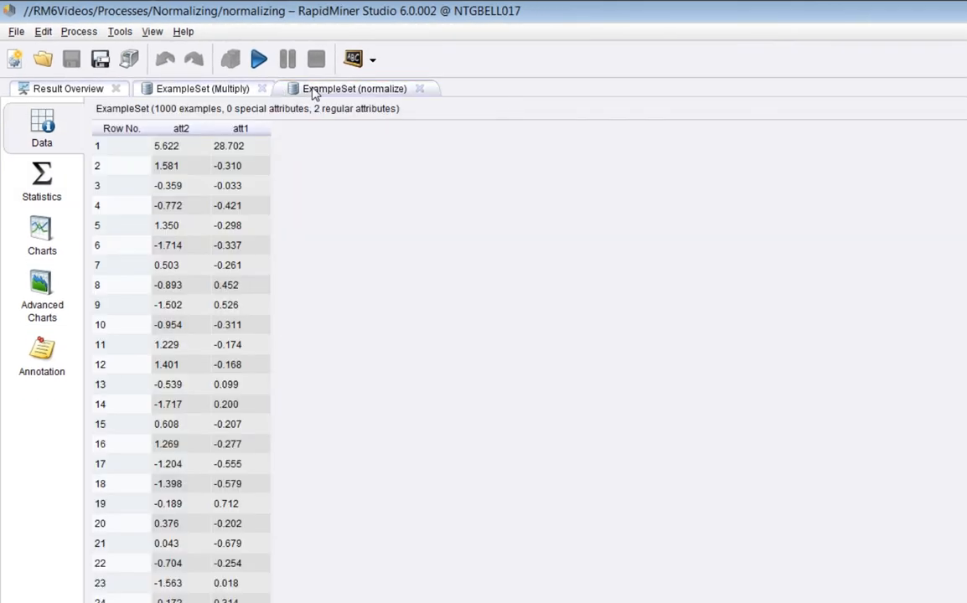
pyautogui.click(39, 176)
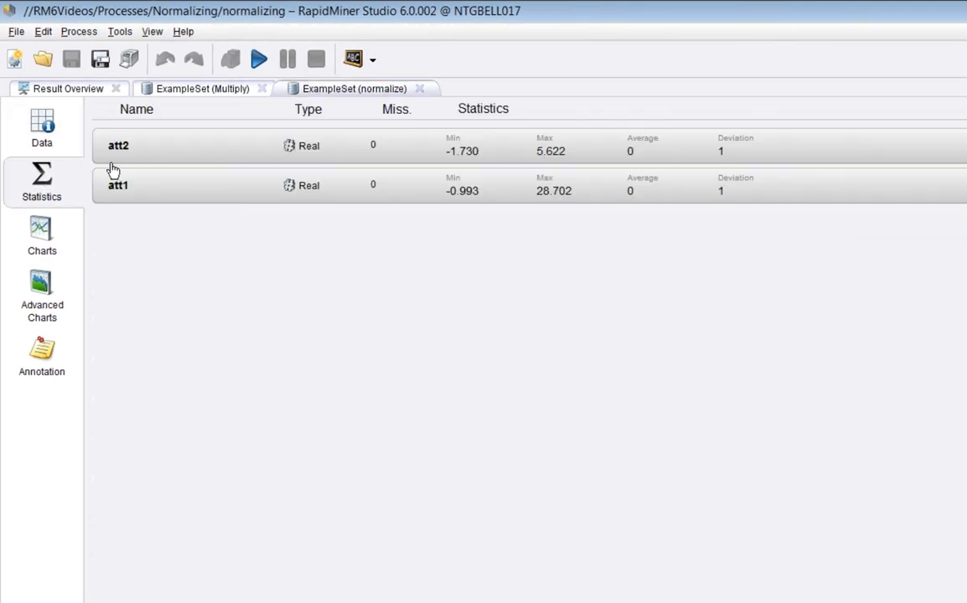
pyautogui.click(213, 153)
pyautogui.click(213, 243)
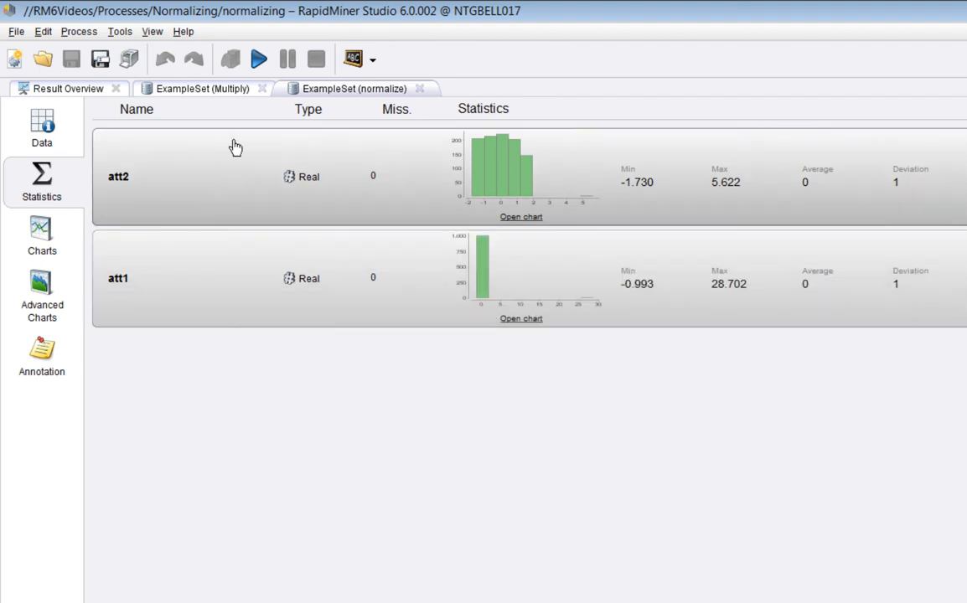
# Compare the att2 and att1 histograms and statistics between ExampleSet (Multiply) and ExampleSet (normalize)
pyautogui.click(213, 92)
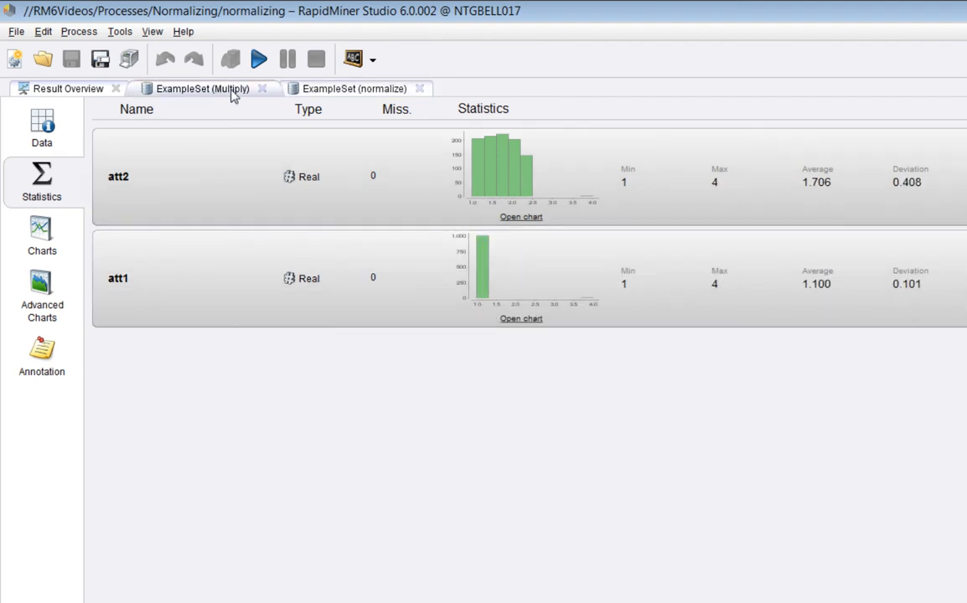
pyautogui.click(342, 93)
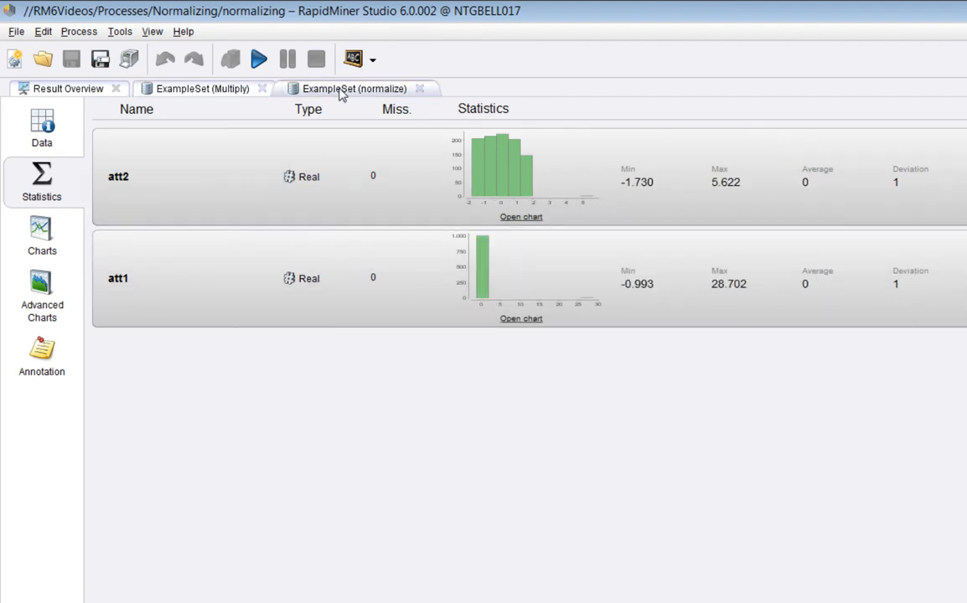
pyautogui.click(192, 92)
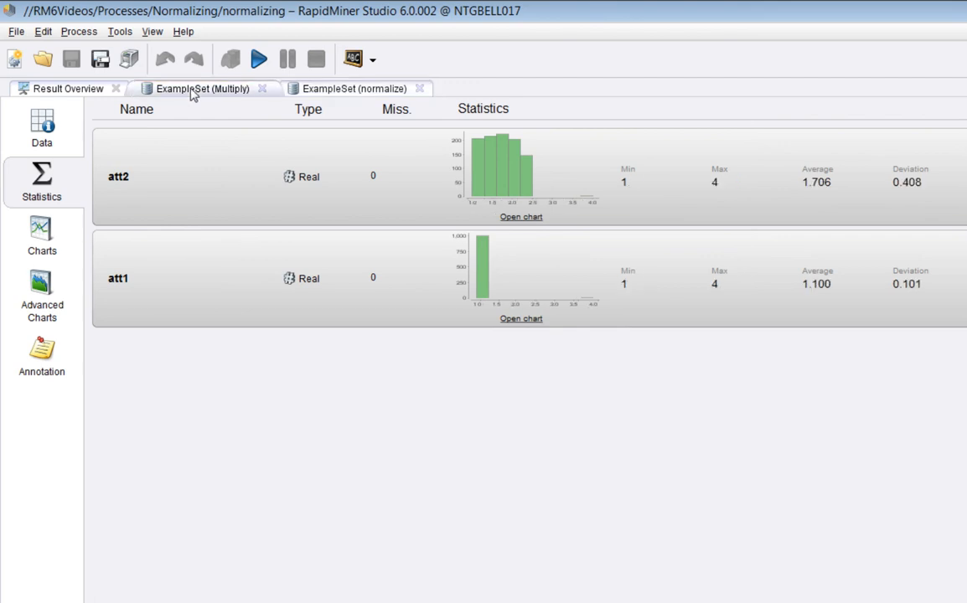